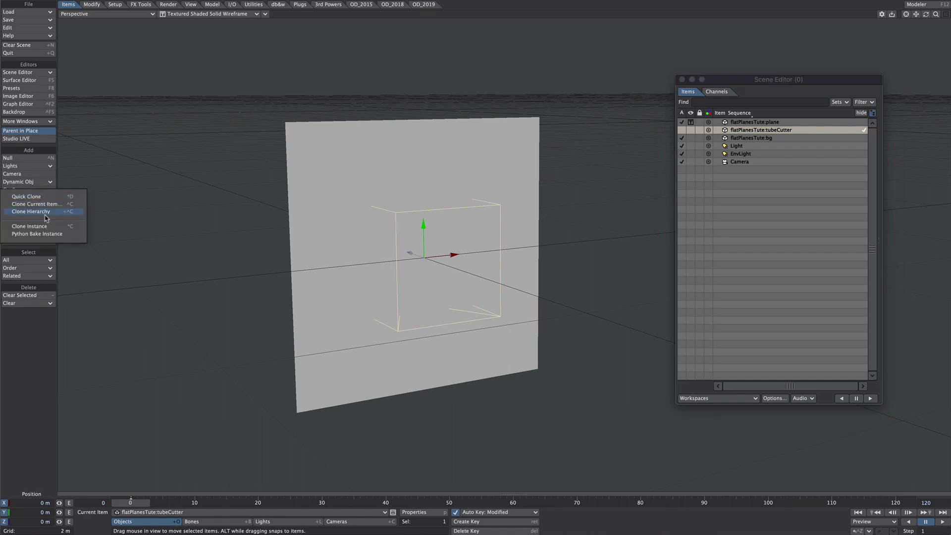
# Step: Clone the tubeCutter object as an instance and open its instance generator's settings
pyautogui.click(68, 229)
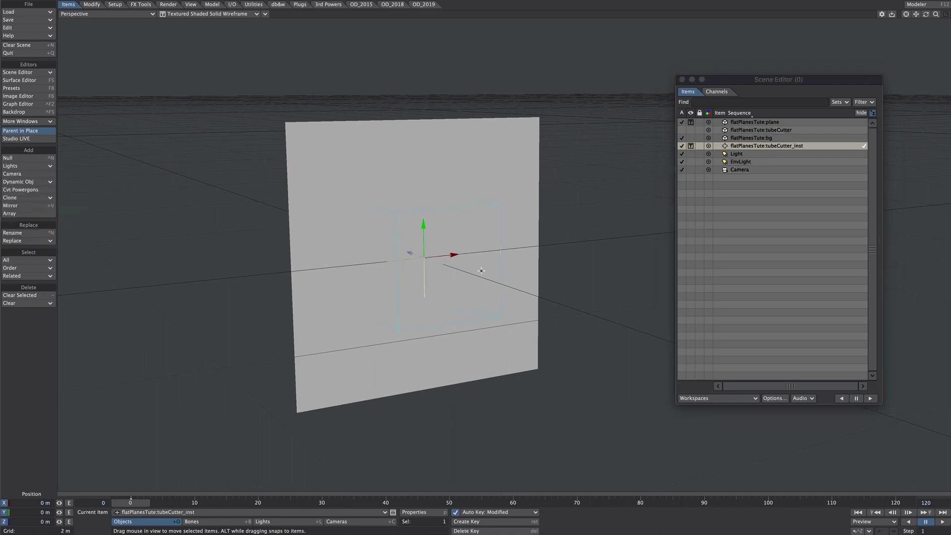
pyautogui.press('p')
pyautogui.click(742, 113)
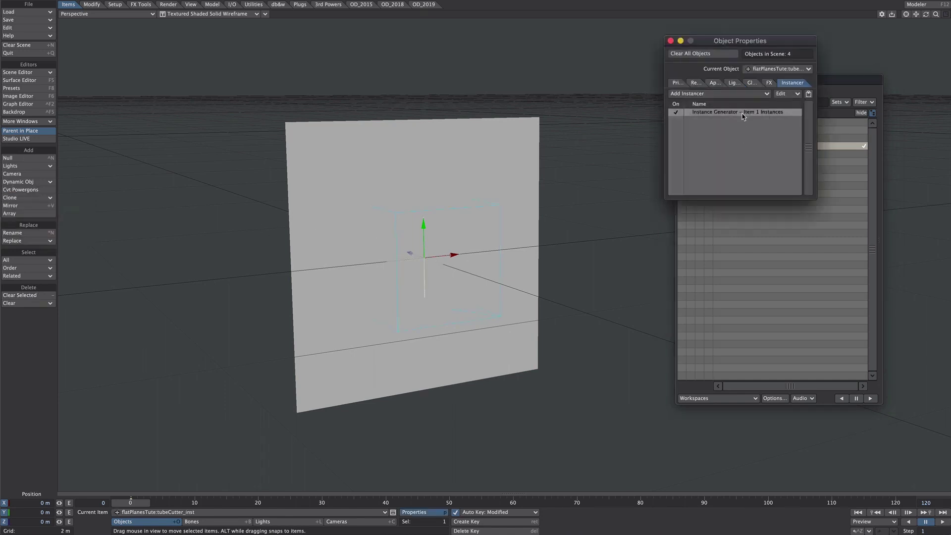
pyautogui.doubleClick(743, 113)
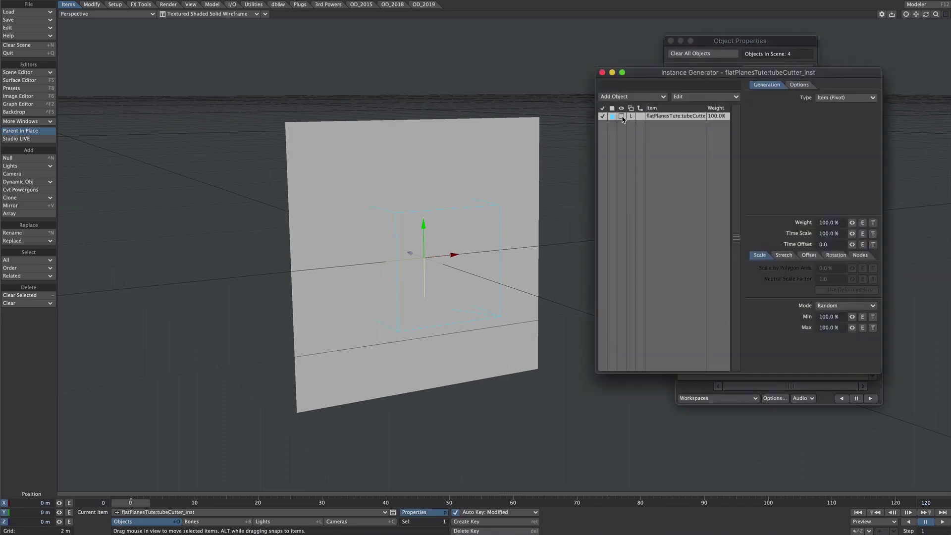
# Step: Show the tubeCutter instance as a wireframe and set its generation type to Rectangular Array
pyautogui.click(633, 96)
pyautogui.click(634, 144)
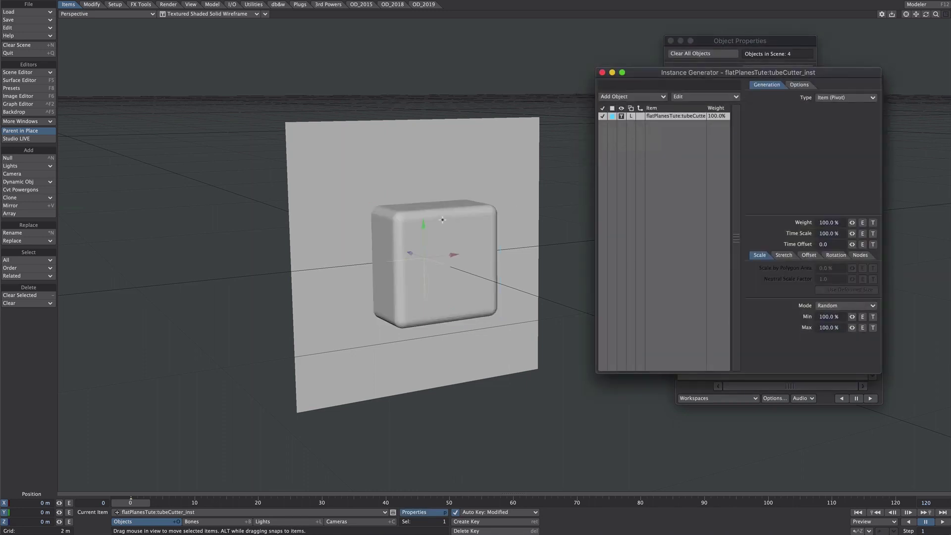
pyautogui.click(628, 120)
pyautogui.click(623, 100)
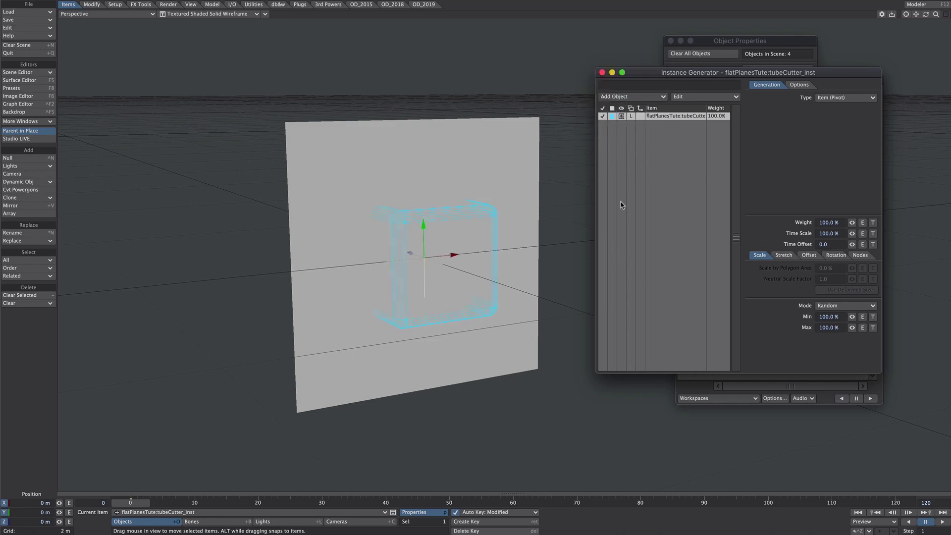
pyautogui.click(846, 98)
pyautogui.click(853, 135)
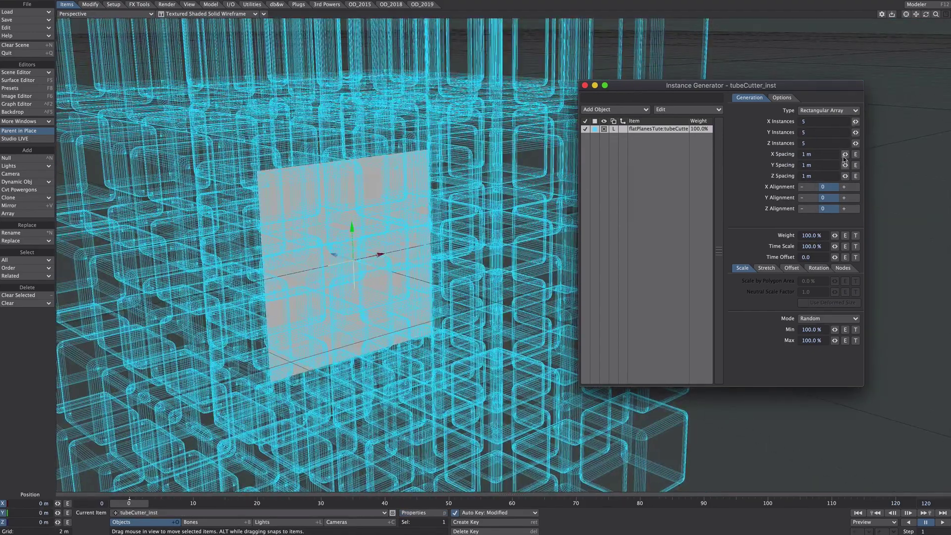
# Step: Set the array to 5 × 4 × 2 instances in X, Y and Z, spaced about 484, 563 and 849 mm apart
pyautogui.moveTo(845, 155); pyautogui.dragTo(831, 156)
pyautogui.moveTo(845, 177); pyautogui.dragTo(837, 177)
pyautogui.moveTo(855, 143); pyautogui.dragTo(852, 133)
pyautogui.moveTo(845, 166); pyautogui.dragTo(838, 165)
pyautogui.moveTo(855, 132); pyautogui.dragTo(837, 166)
# Step: Randomize the instances' scale between a minimum of 50% and a maximum of 150%
pyautogui.click(818, 329)
pyautogui.write('50')
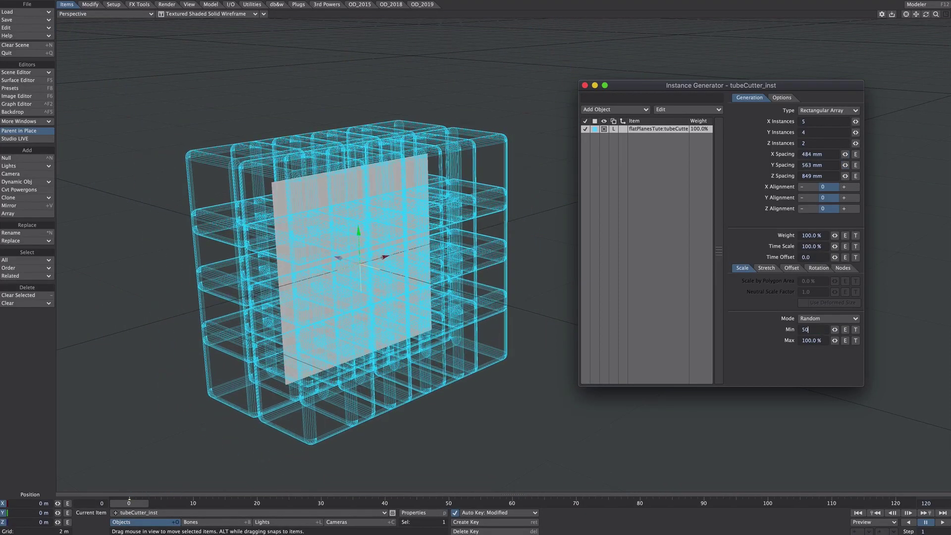
pyautogui.press('Tab')
pyautogui.write('150')
pyautogui.press('Return')
# Step: Randomize the instances' offset between -200 mm and 200 mm on X, Y and Z, and close the instance generator
pyautogui.click(791, 267)
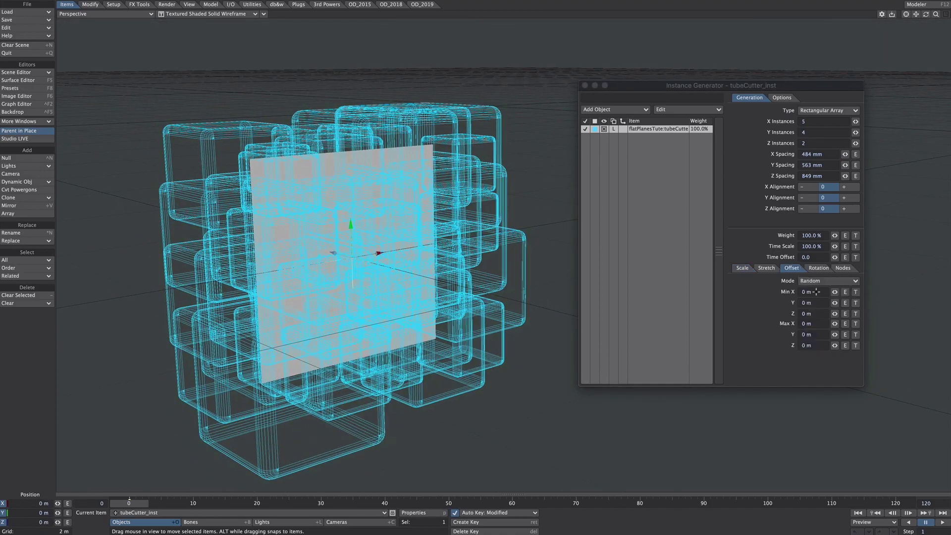
pyautogui.moveTo(818, 291); pyautogui.dragTo(773, 291)
pyautogui.write('-.2')
pyautogui.press('Tab')
pyautogui.write('-.2')
pyautogui.press('Tab')
pyautogui.write('-.2')
pyautogui.press('Tab')
pyautogui.write('.2')
pyautogui.press('Tab')
pyautogui.write('.2')
pyautogui.press('Tab')
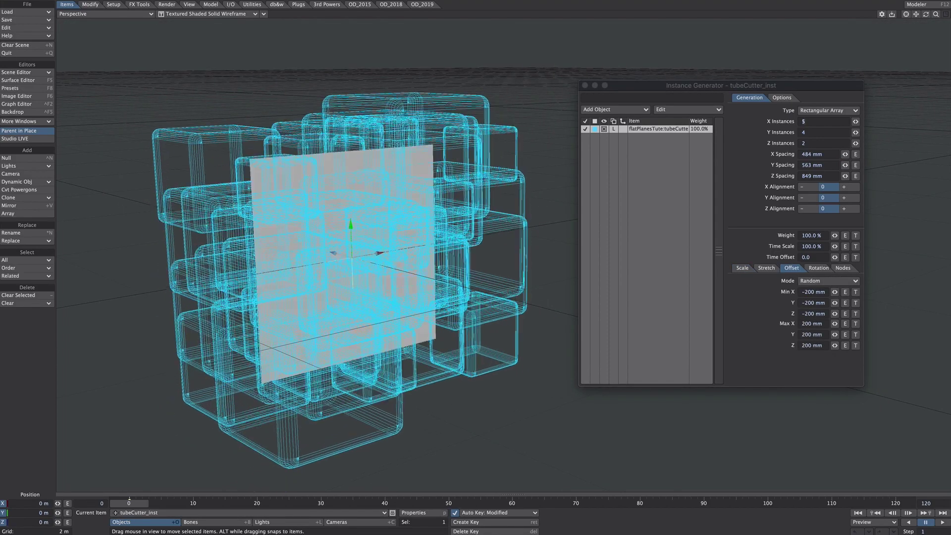
pyautogui.write('.2')
pyautogui.press('Return')
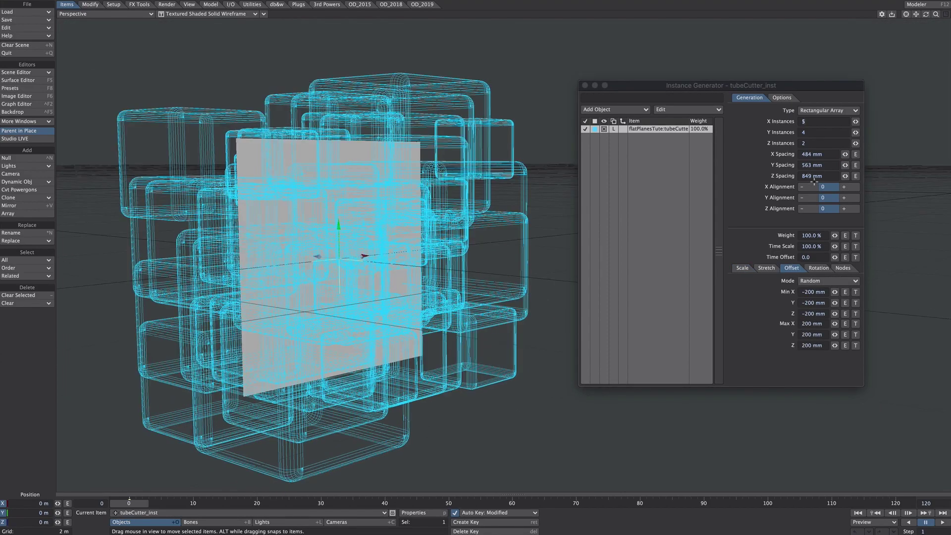
pyautogui.click(743, 268)
pyautogui.click(792, 268)
pyautogui.click(648, 285)
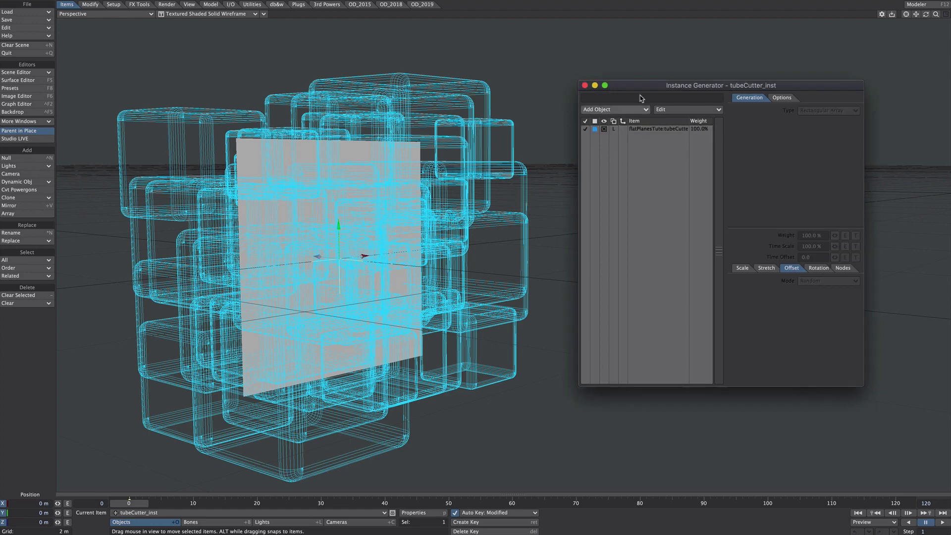
pyautogui.click(585, 87)
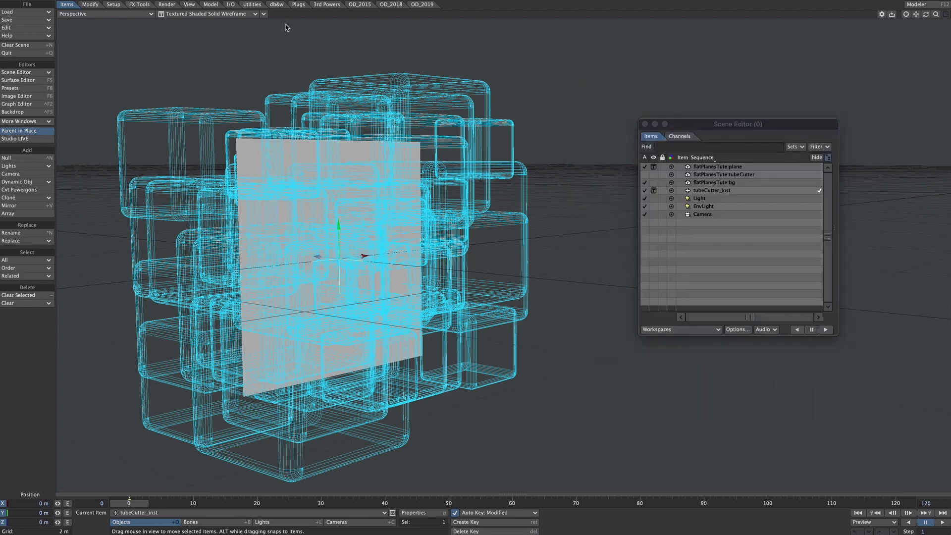
# Step: Switch the viewport to VPR rendering and deactivate the flatPlanesTute:bg object, Light and EnvLight
pyautogui.click(226, 14)
pyautogui.click(187, 25)
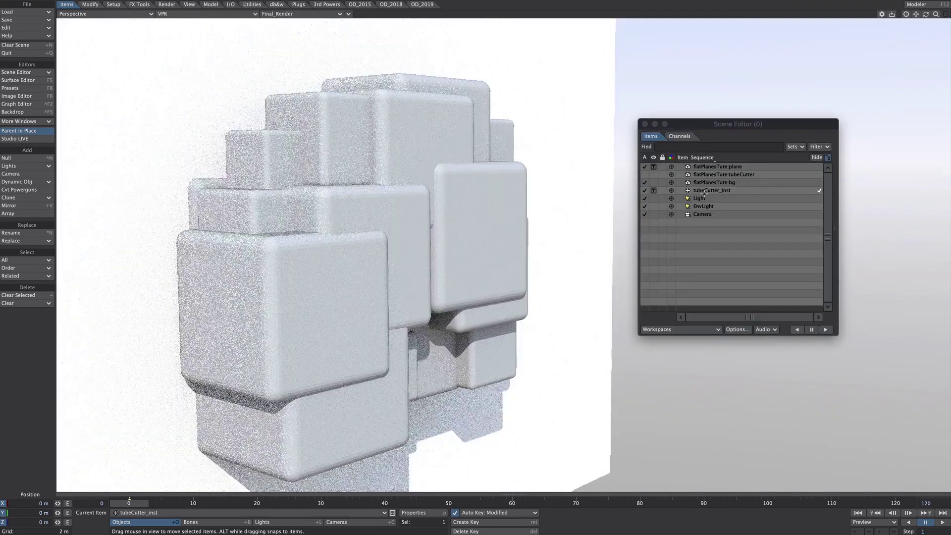
pyautogui.click(645, 188)
pyautogui.click(645, 190)
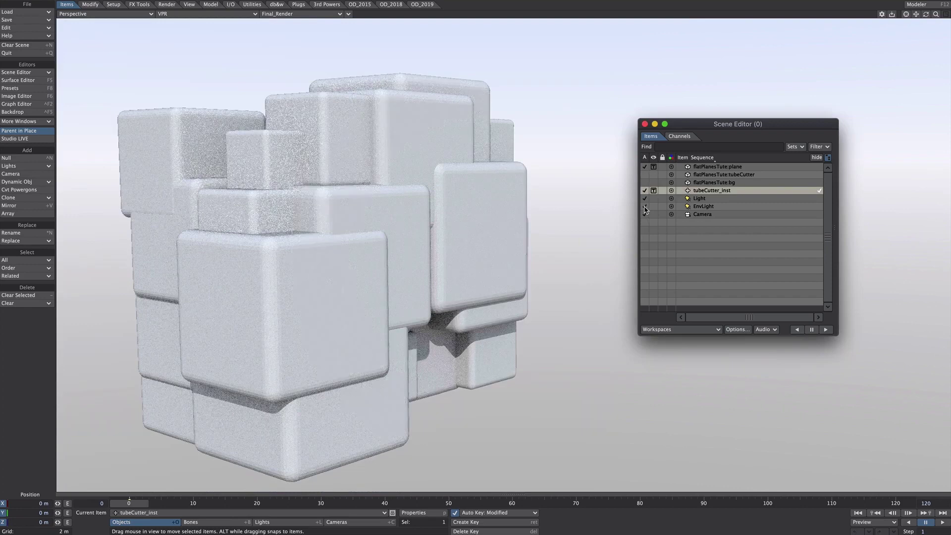
pyautogui.click(644, 206)
pyautogui.click(645, 198)
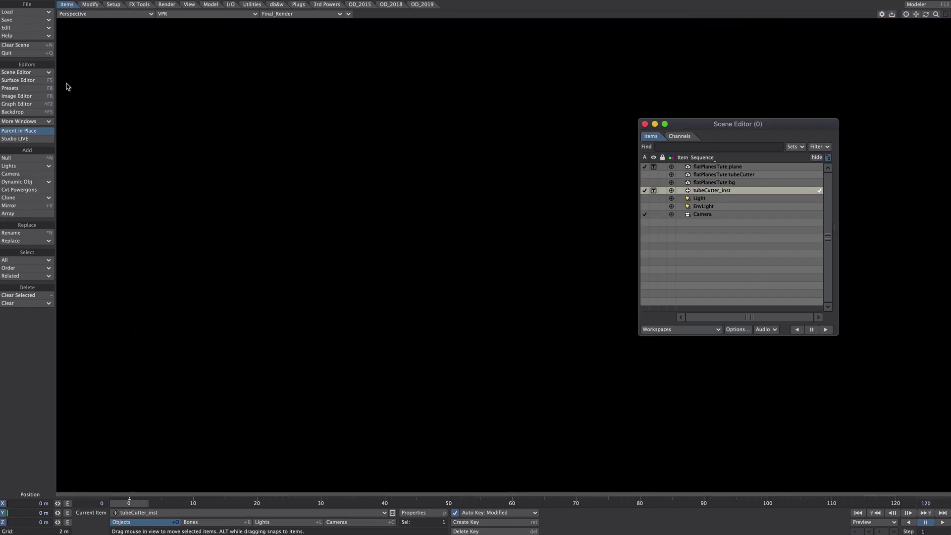
# Step: Add an ambient light to the scene
pyautogui.click(30, 168)
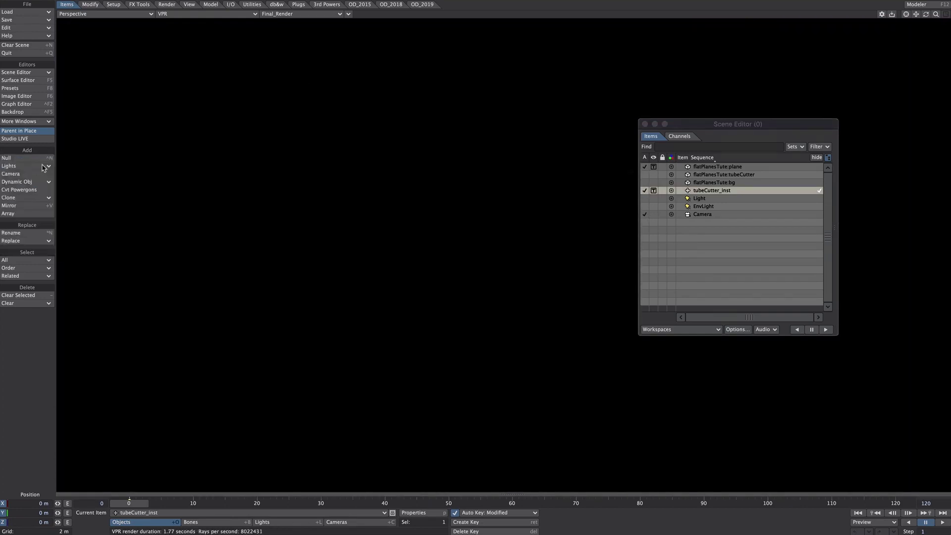
pyautogui.press('Return')
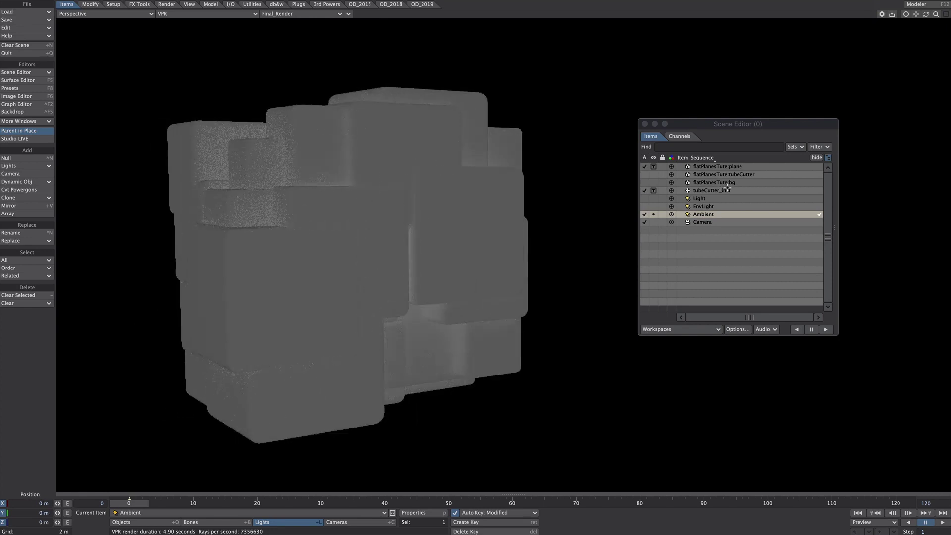
pyautogui.click(769, 259)
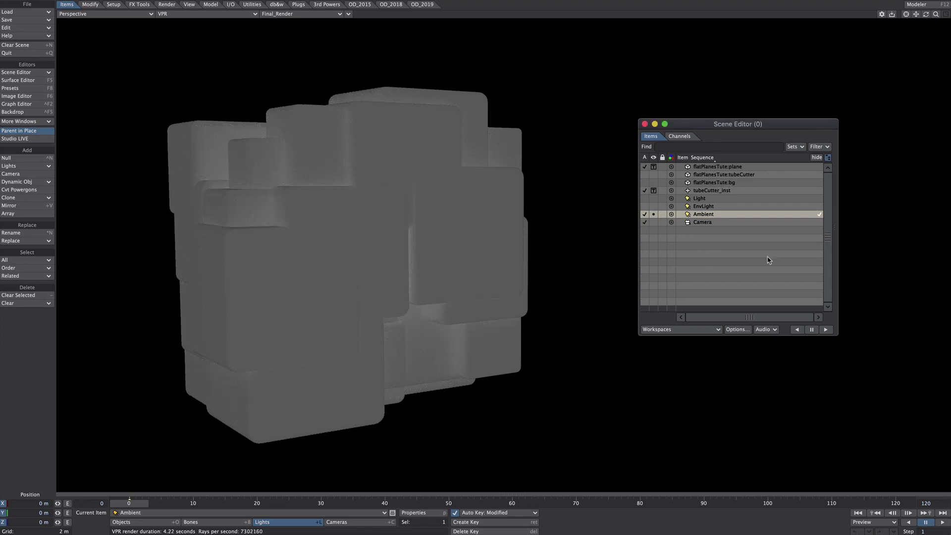
# Step: Enable surface-shaded Intersection Edges on the flatPlanesTute:plane object with a thickness of 30 pixels
pyautogui.click(731, 167)
pyautogui.press('p')
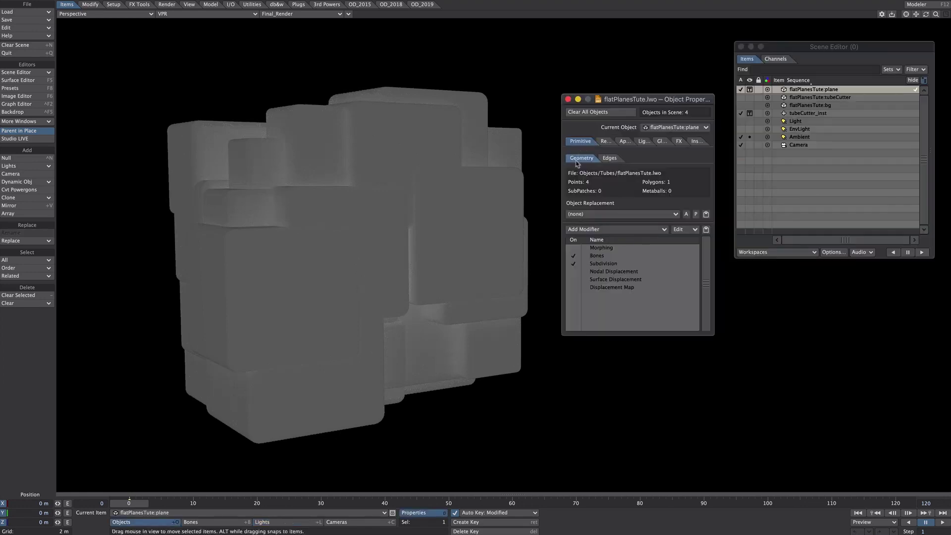
pyautogui.click(608, 157)
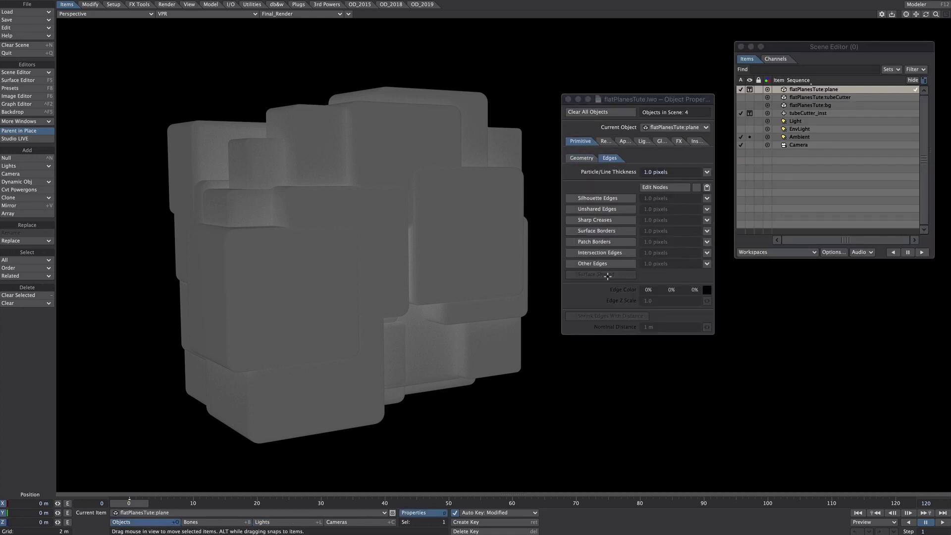
pyautogui.click(597, 252)
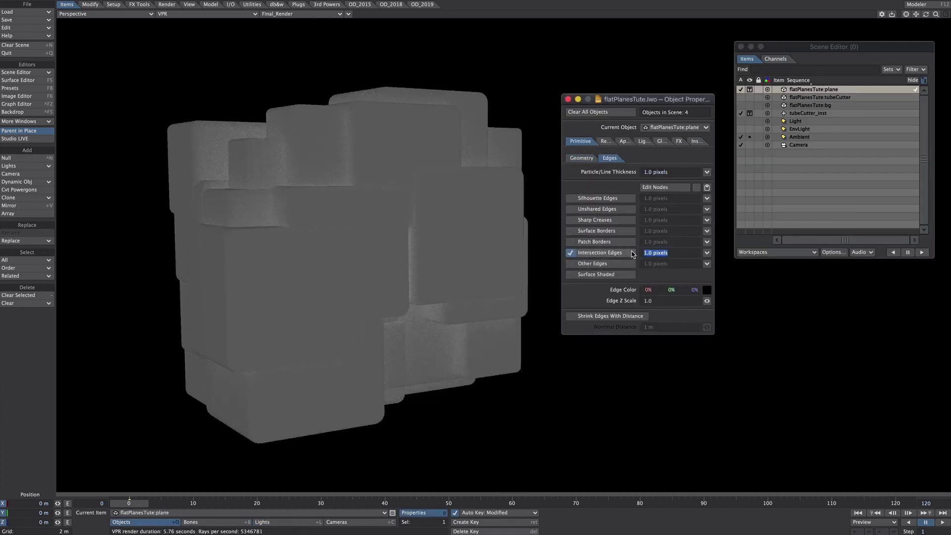
pyautogui.write('30')
pyautogui.press('Return')
pyautogui.click(588, 278)
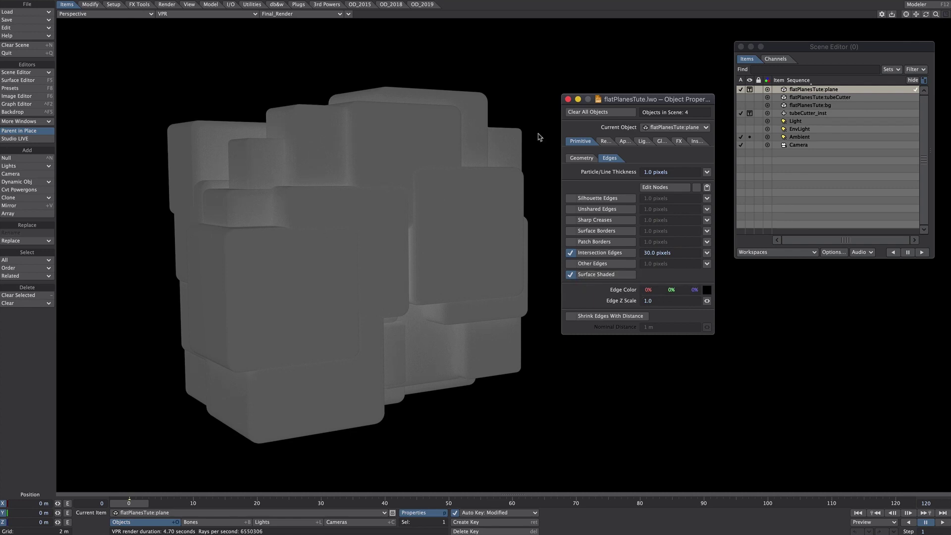
# Step: Enable Intersection Edges on the tubeCutter object at 10 pixels and set the edge color to 100% red
pyautogui.click(666, 128)
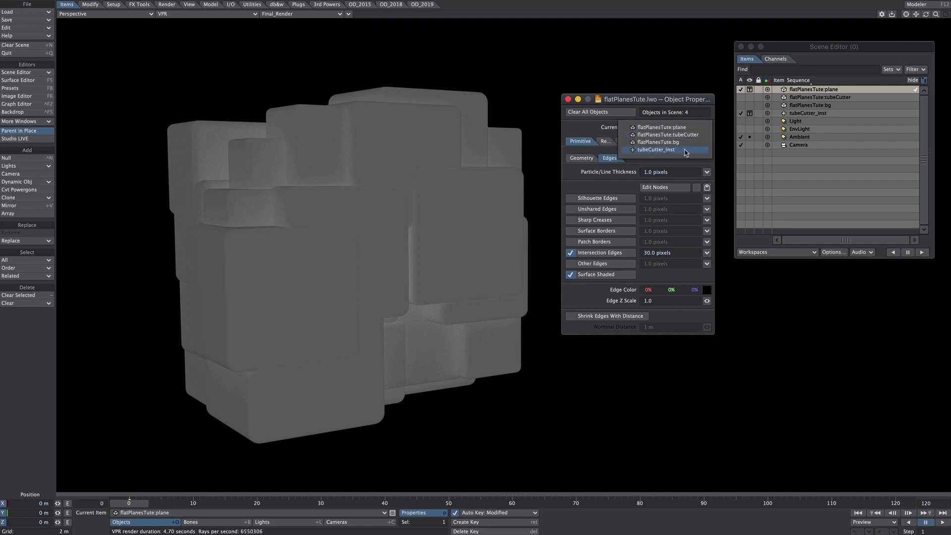
pyautogui.click(696, 135)
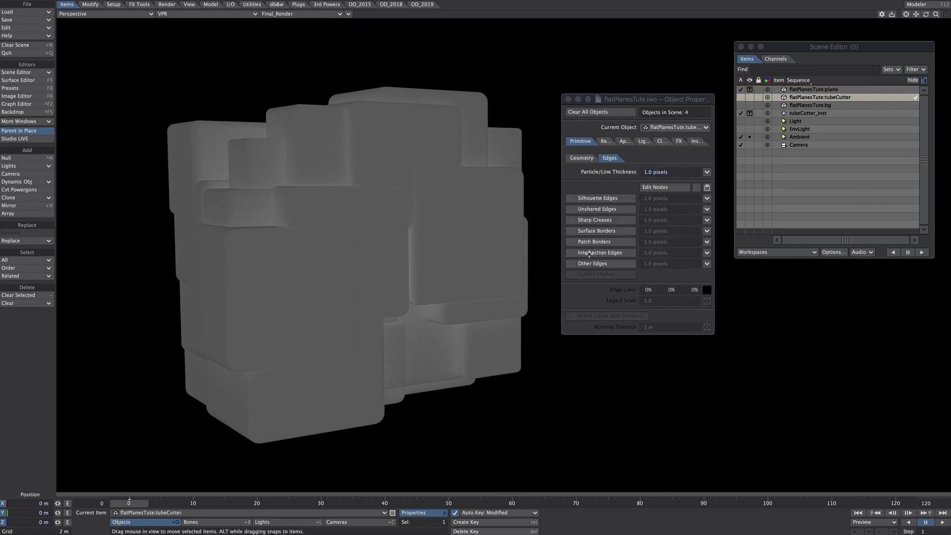
pyautogui.click(586, 253)
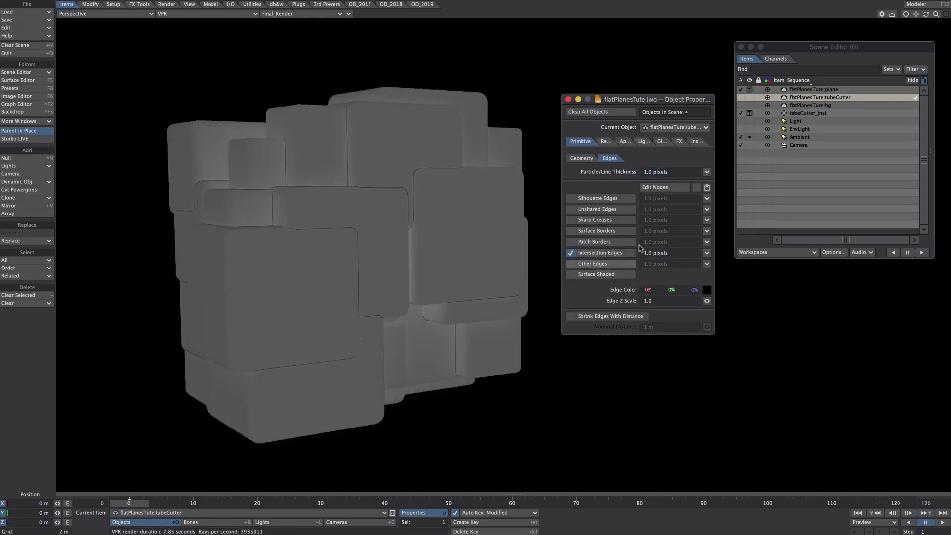
pyautogui.click(674, 251)
pyautogui.write('10')
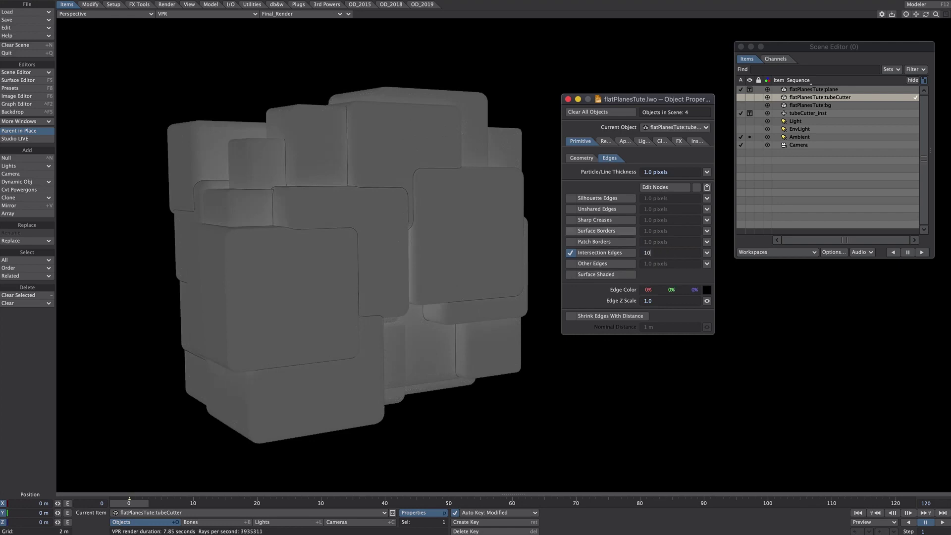
pyautogui.press('Return')
pyautogui.moveTo(649, 291); pyautogui.dragTo(745, 257)
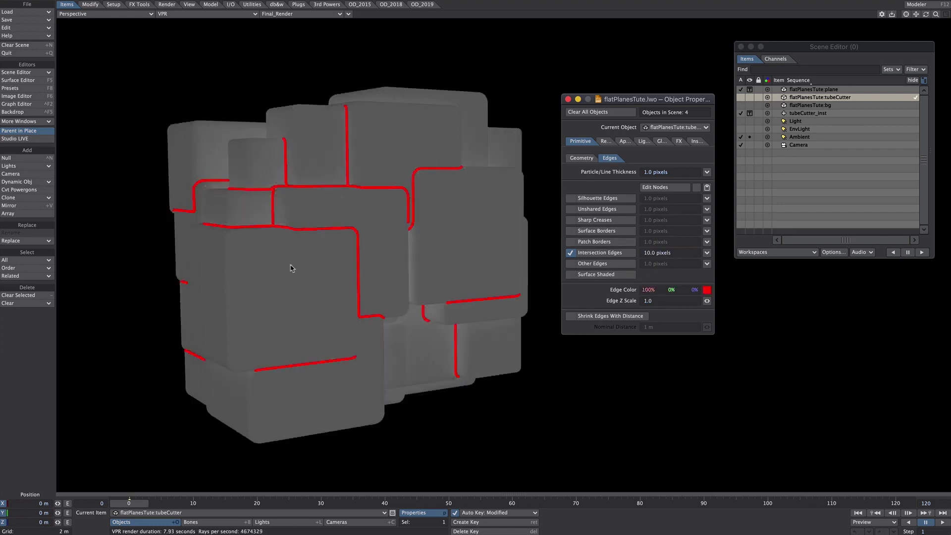
# Step: Make tubeCutter unseen by camera and radiosity and unaffected by fog, and turn off its self, cast and receive shadow options
pyautogui.click(605, 142)
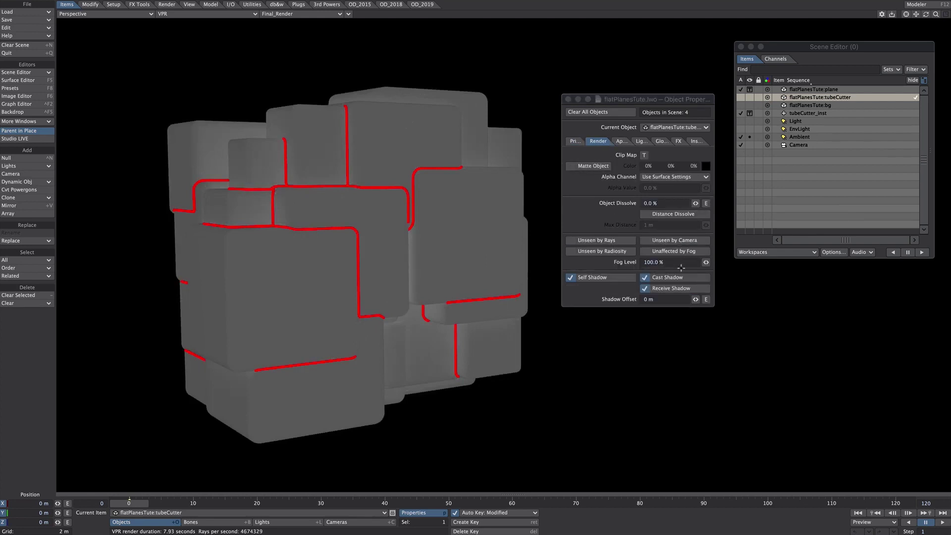
pyautogui.click(664, 241)
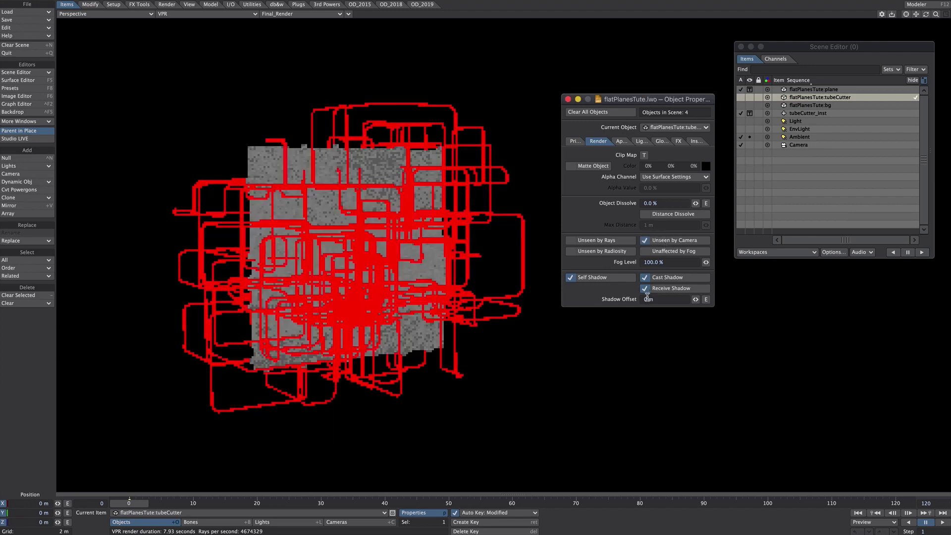
pyautogui.click(609, 252)
pyautogui.click(647, 253)
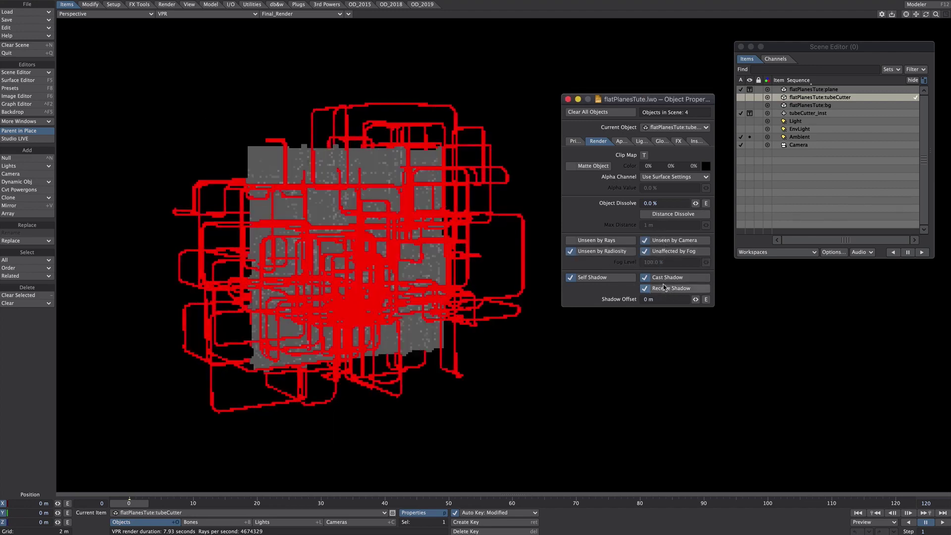
pyautogui.click(645, 278)
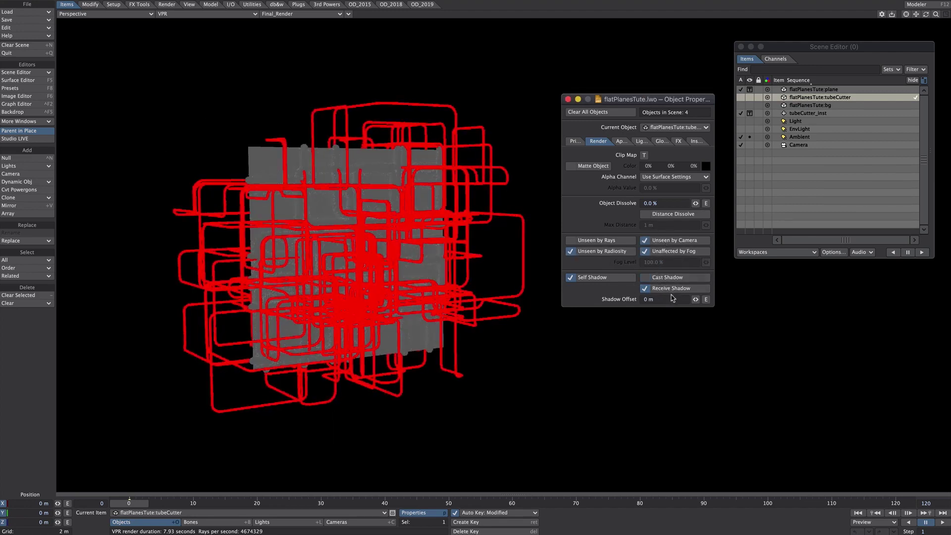
pyautogui.click(645, 288)
pyautogui.click(593, 279)
# Step: Set the tubeCutter object's Intersection Edges thickness to 0 pixels
pyautogui.click(575, 141)
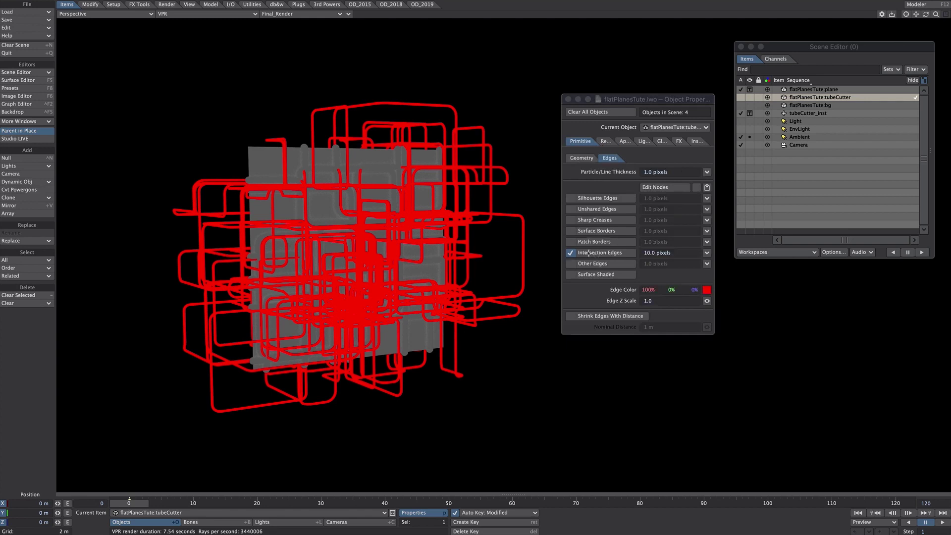
pyautogui.click(675, 127)
pyautogui.click(677, 126)
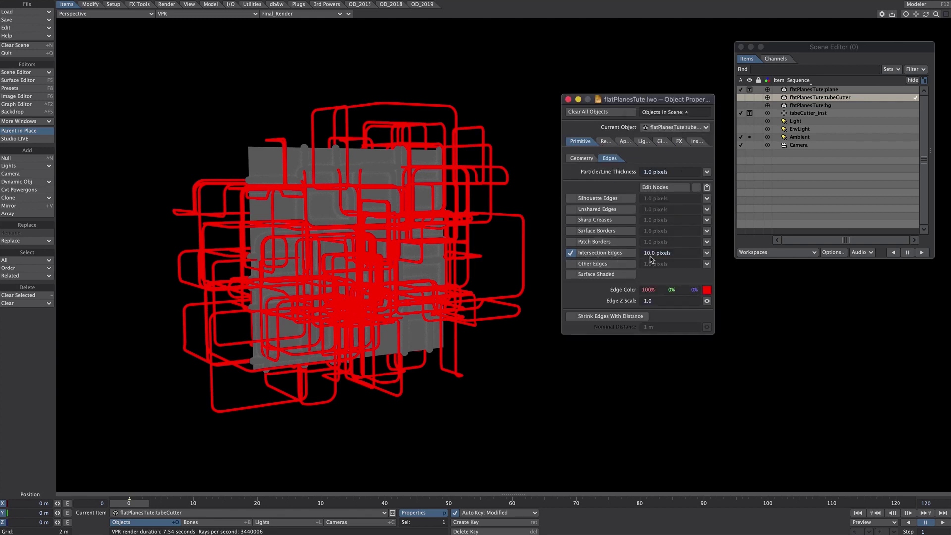
pyautogui.click(666, 253)
pyautogui.write('0')
pyautogui.press('Tab')
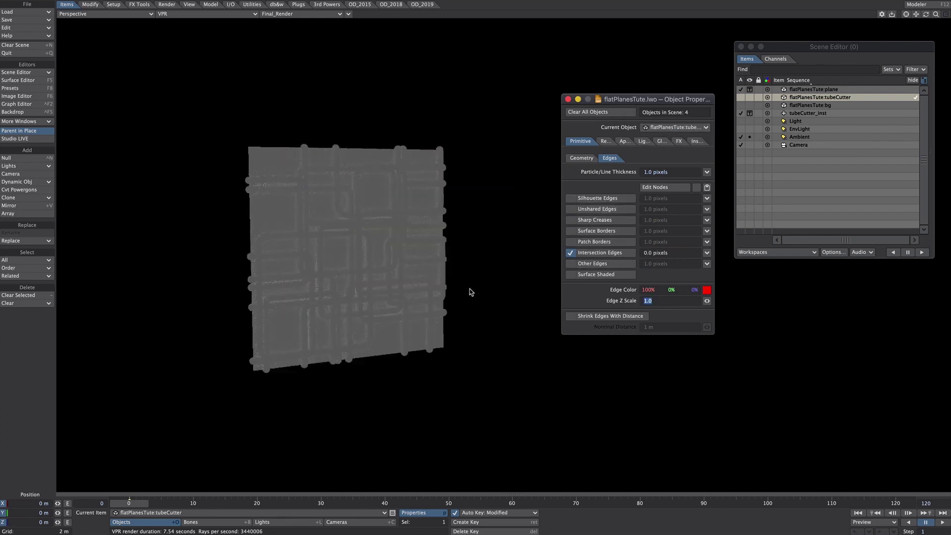
pyautogui.click(457, 243)
pyautogui.press('.')
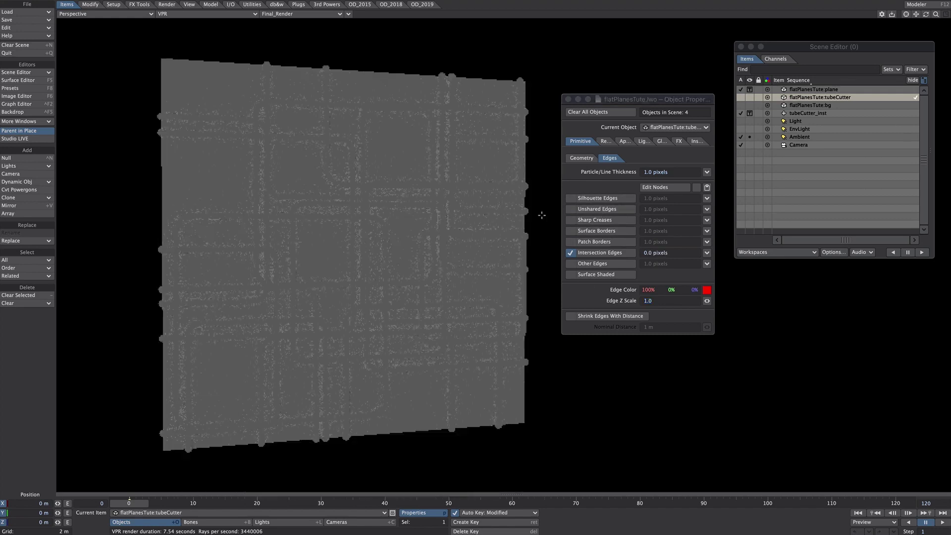
# Step: Set the Intersection Edges thickness of the flatPlanesTute:plane object to -0.03 meters
pyautogui.click(675, 127)
pyautogui.click(673, 117)
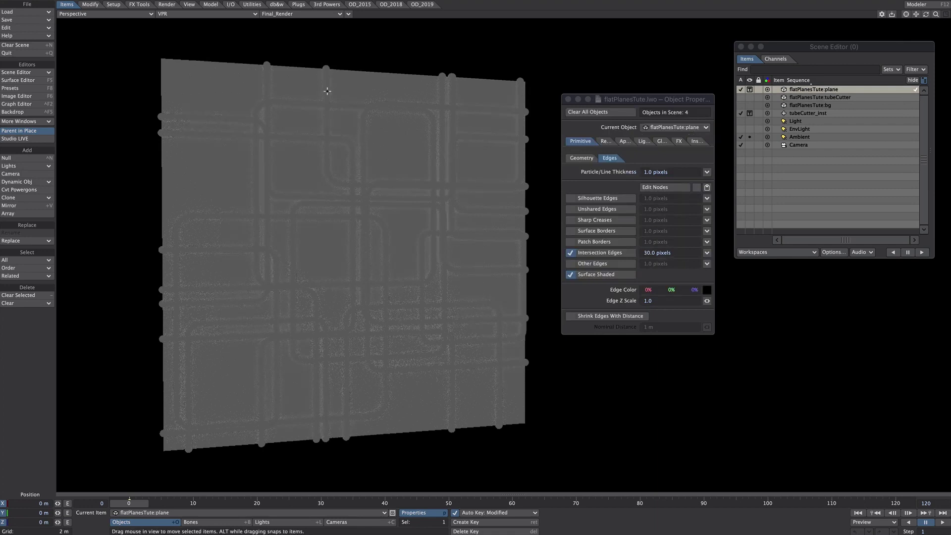
pyautogui.click(675, 254)
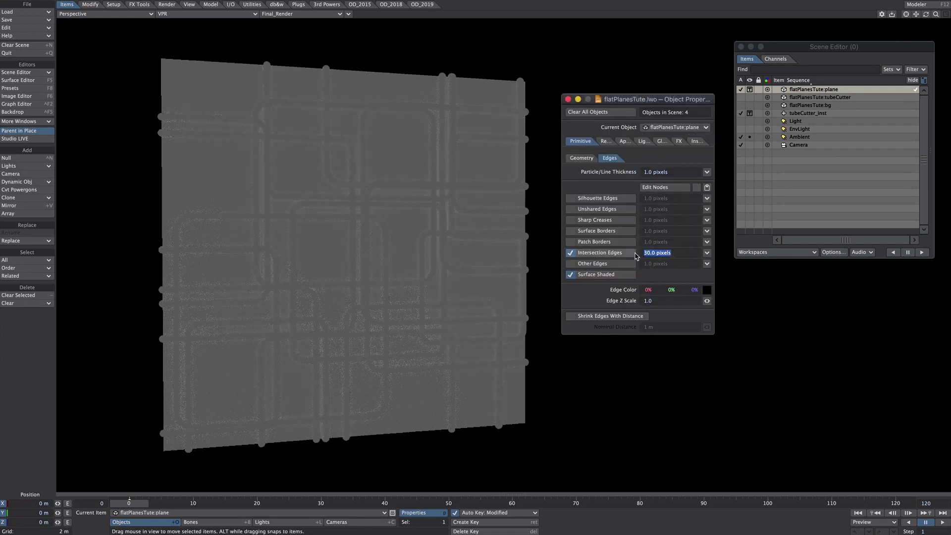
pyautogui.write('-0')
pyautogui.write('.02')
pyautogui.press('Return')
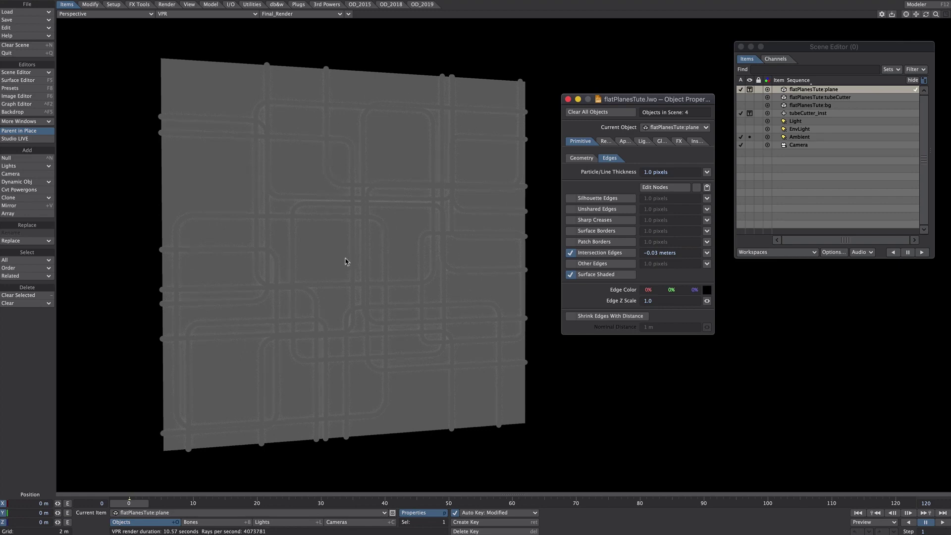
# Step: Make the plane unseen by camera and radiosity and unaffected by fog, and turn off its self, cast and receive shadow options
pyautogui.click(604, 141)
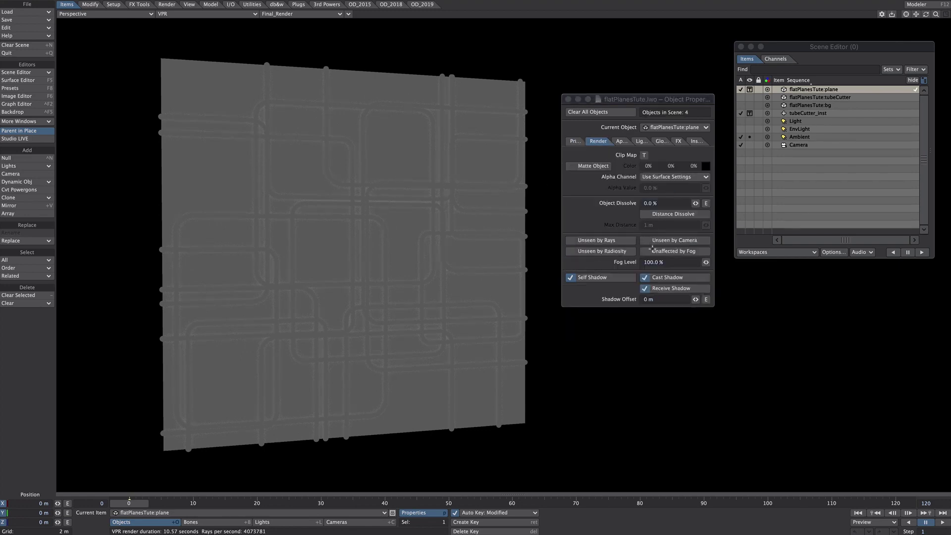
pyautogui.click(674, 241)
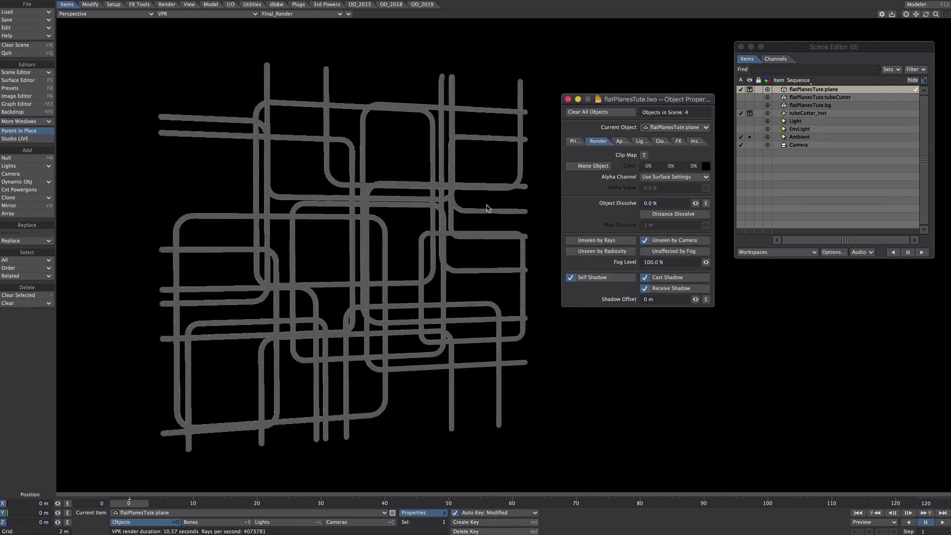
pyautogui.click(594, 279)
pyautogui.click(666, 278)
pyautogui.click(663, 288)
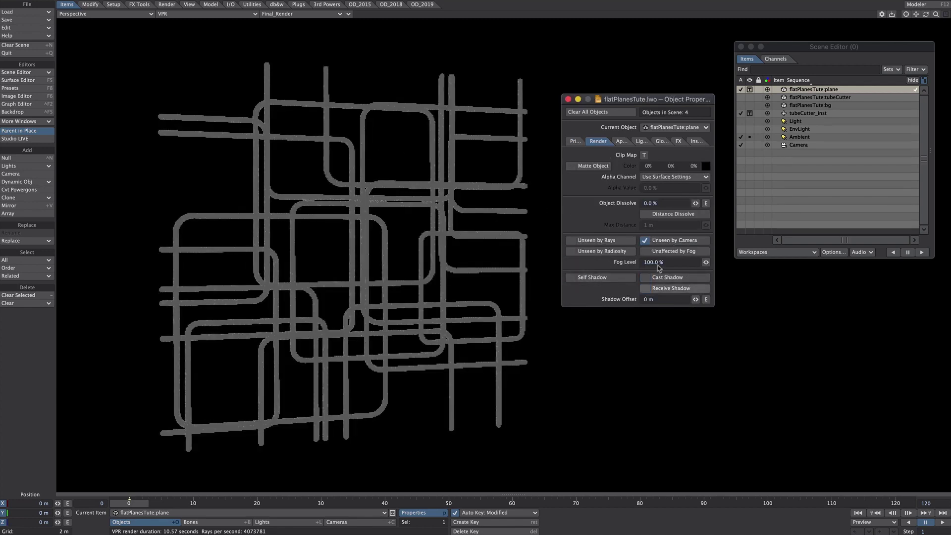
pyautogui.click(664, 252)
pyautogui.click(607, 251)
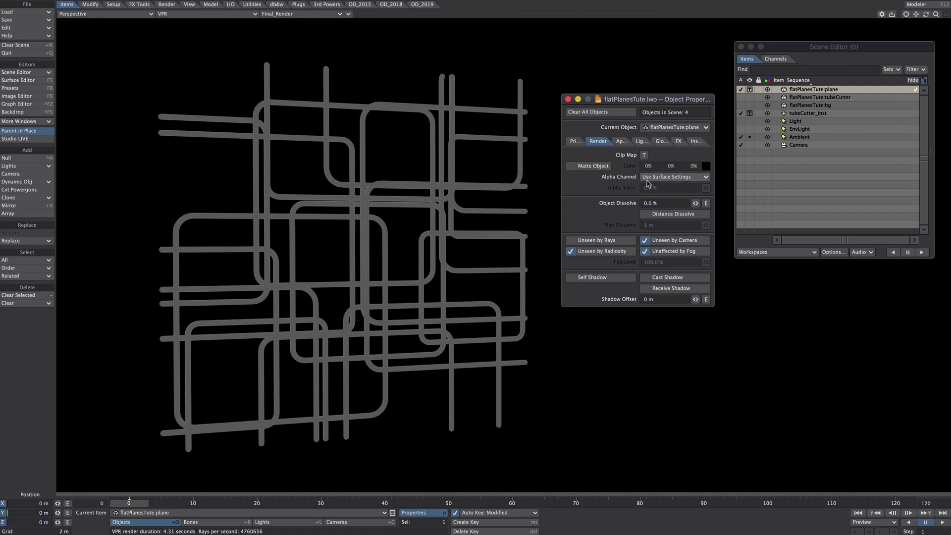
# Step: Enable edge nodes for flatPlanesTute:plane and open its Edge node graph
pyautogui.click(574, 142)
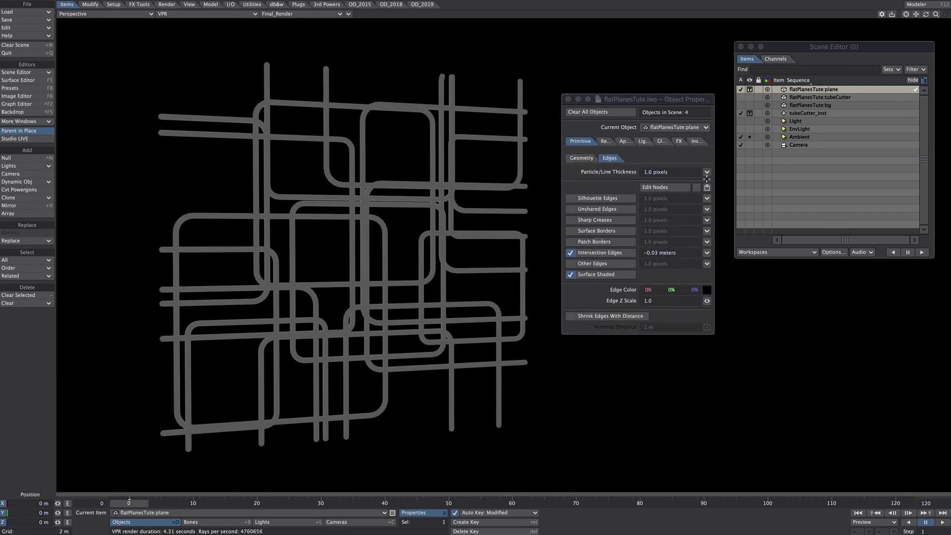
pyautogui.click(696, 187)
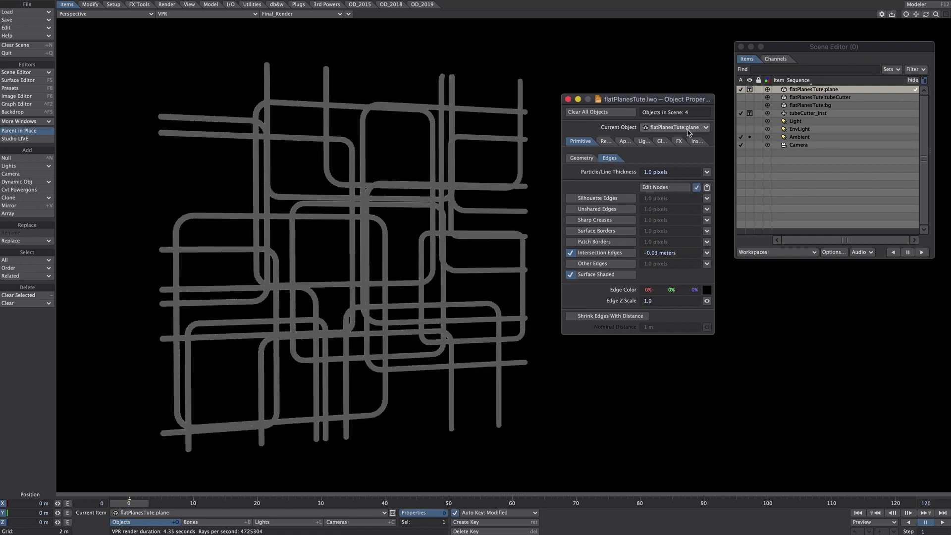
pyautogui.click(669, 129)
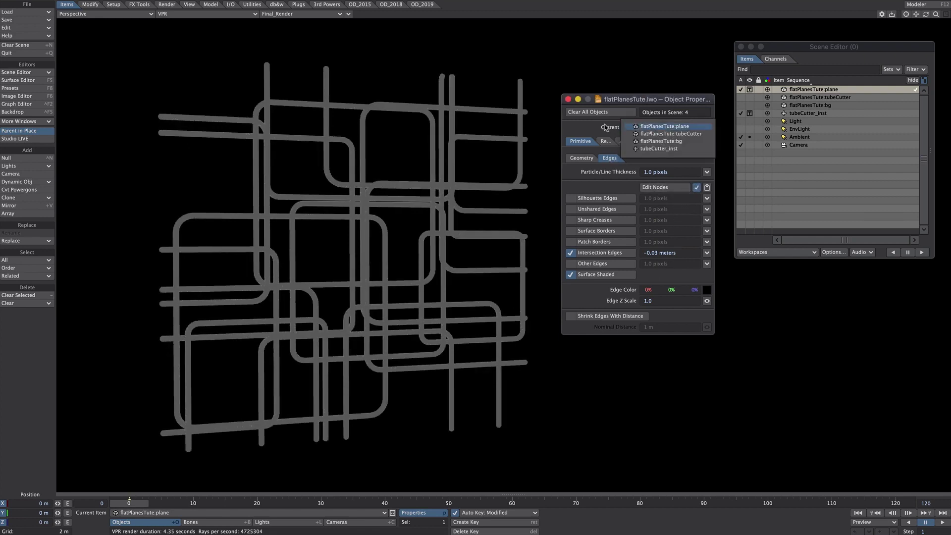
pyautogui.click(588, 125)
pyautogui.click(660, 187)
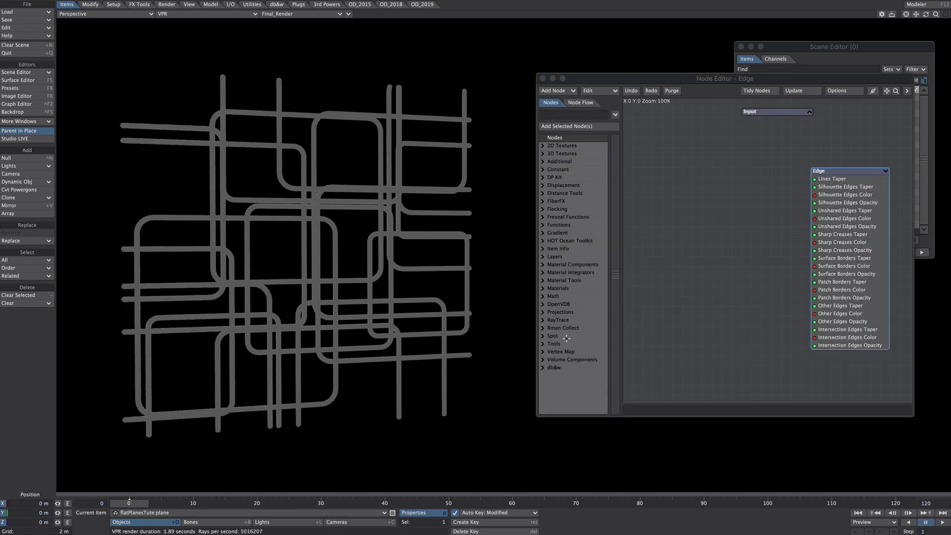
# Step: Add a Pipes node from the Rman Collect 2D Textures and place it beside the Edge node
pyautogui.click(543, 328)
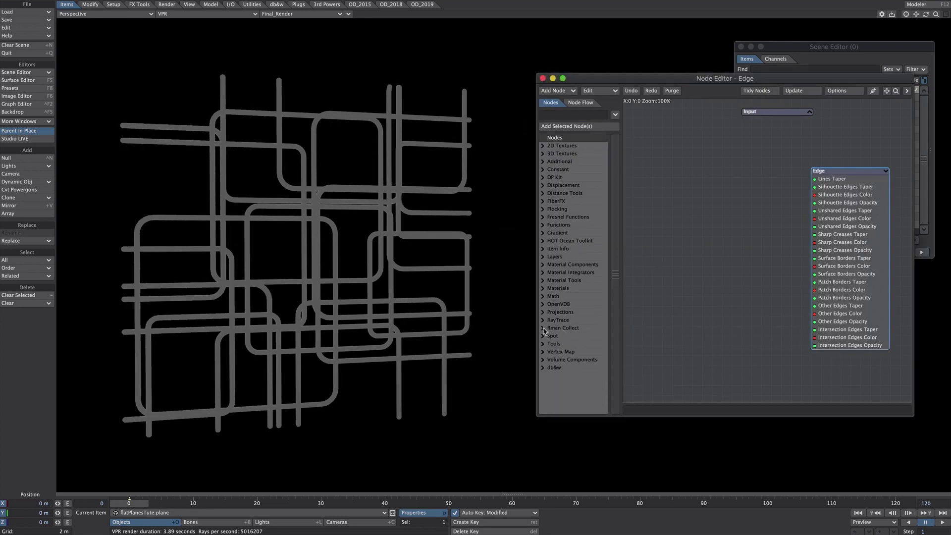
pyautogui.click(543, 329)
pyautogui.click(550, 336)
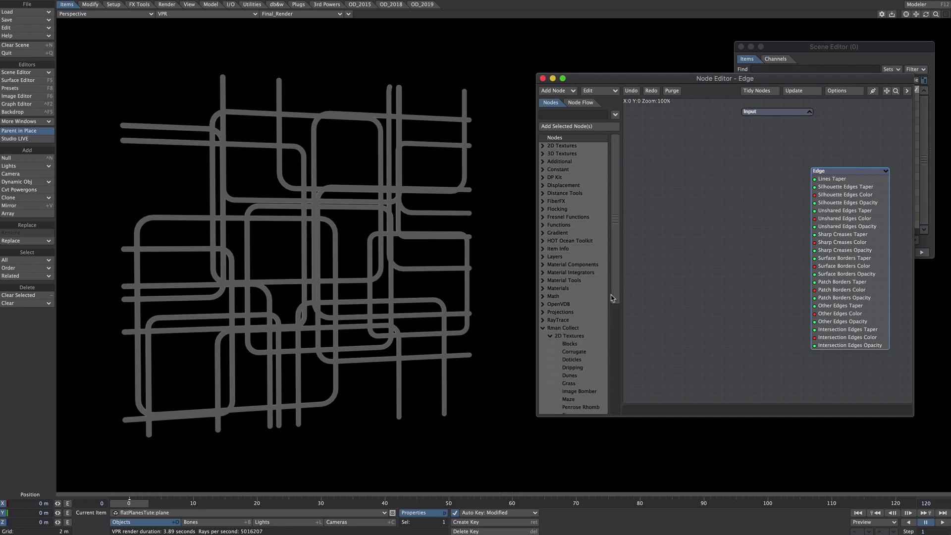
pyautogui.scroll(-5, 613, 299)
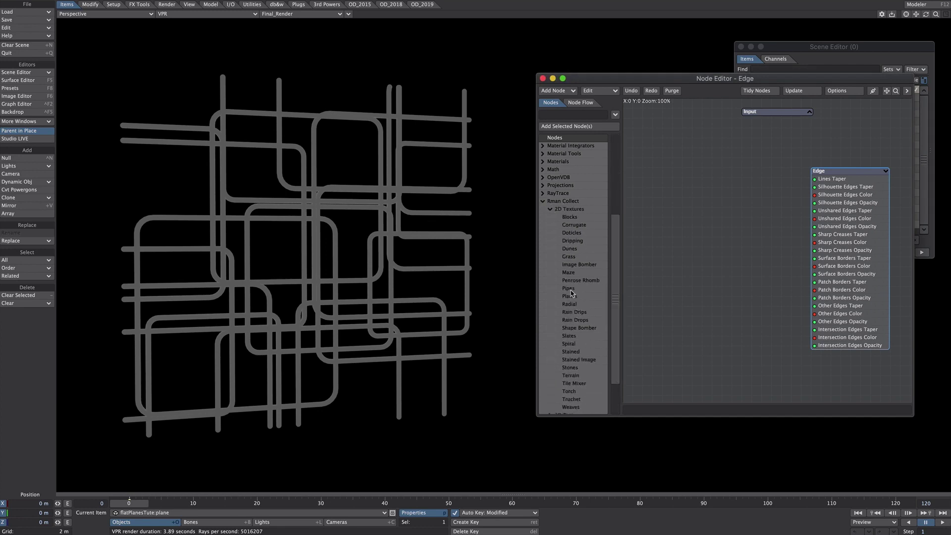
pyautogui.doubleClick(569, 289)
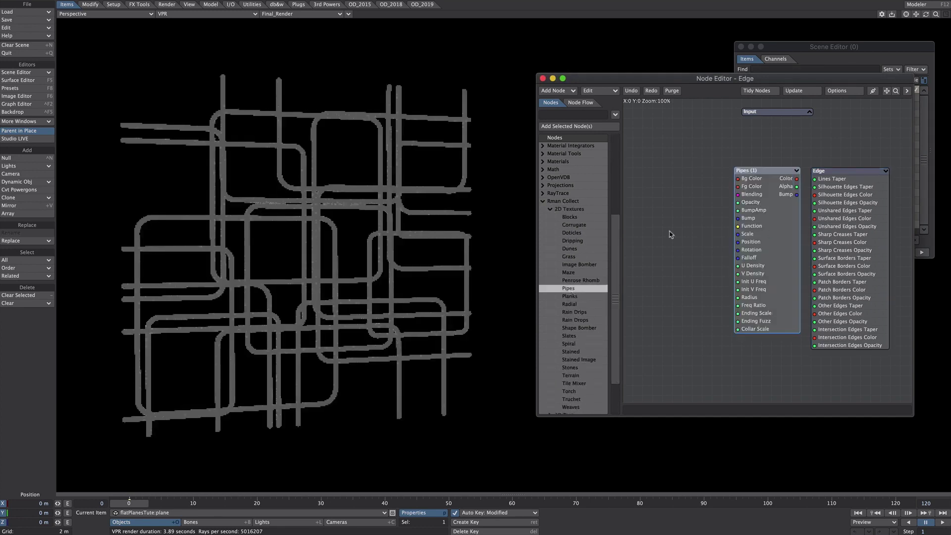
pyautogui.moveTo(752, 212); pyautogui.dragTo(710, 221)
# Step: Set the Pipes foreground color to 100% white and connect its Color output to Intersection Edges Taper
pyautogui.doubleClick(737, 267)
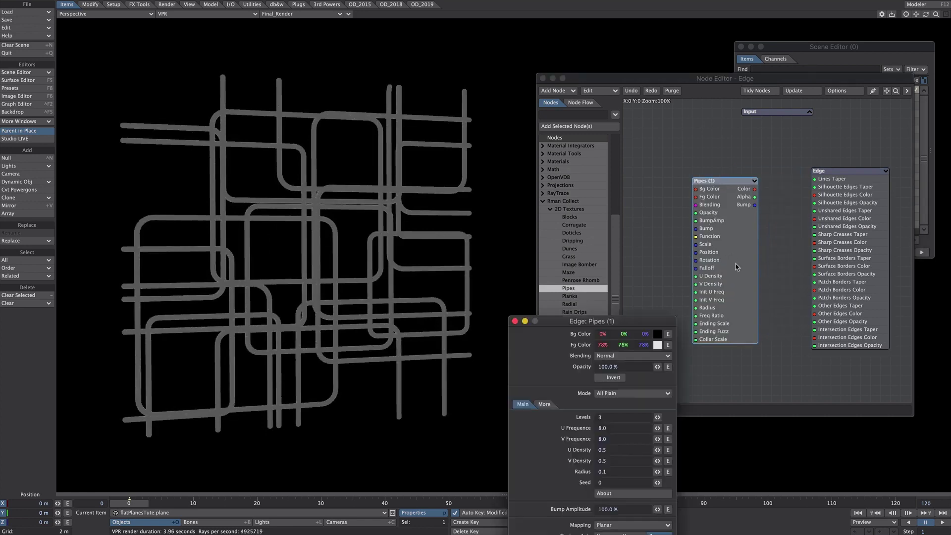
pyautogui.moveTo(639, 326); pyautogui.dragTo(653, 150)
pyautogui.rightClick(658, 165)
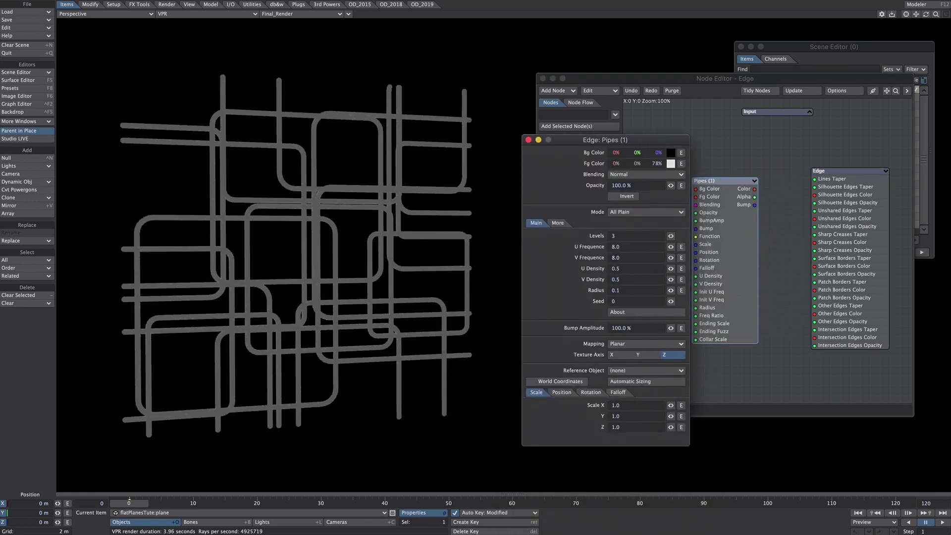
pyautogui.moveTo(658, 167); pyautogui.dragTo(669, 167)
pyautogui.moveTo(754, 190); pyautogui.dragTo(853, 330)
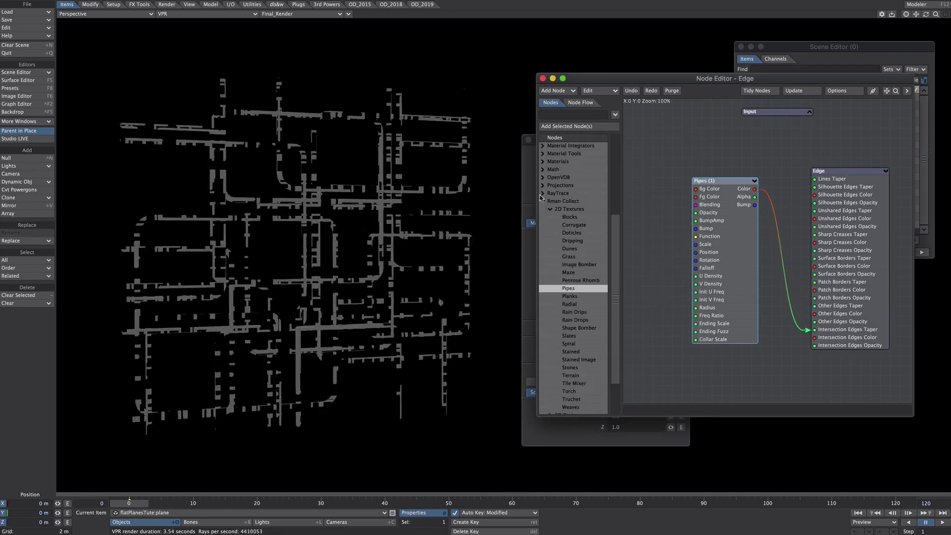
# Step: Set the Pipes texture scale to 3.0 on all axes and its background color to 22% gray
pyautogui.doubleClick(724, 255)
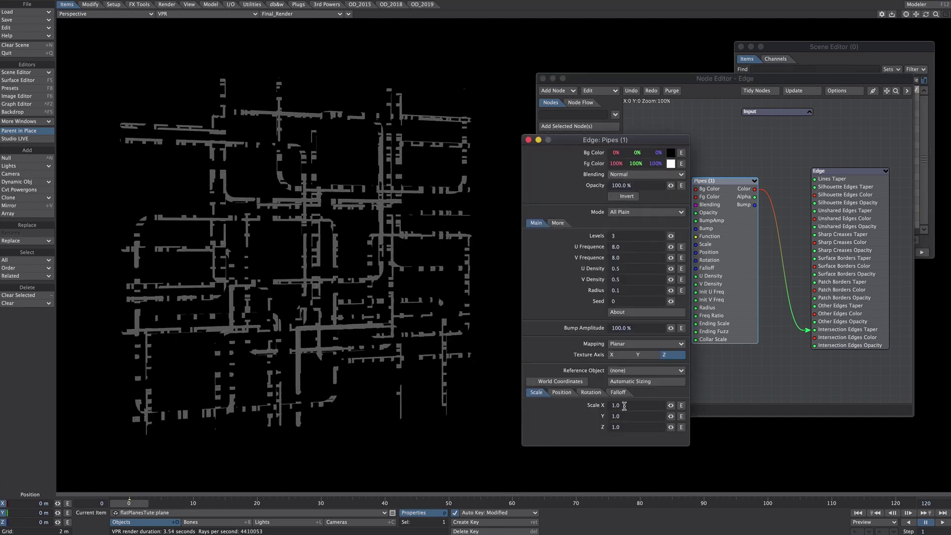
pyautogui.moveTo(623, 406); pyautogui.dragTo(594, 407)
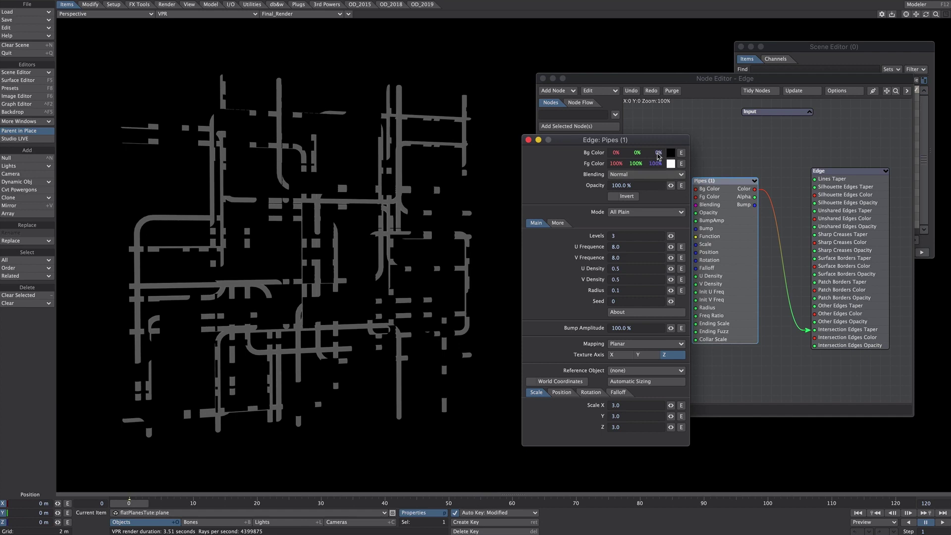
pyautogui.rightClick(658, 155)
pyautogui.moveTo(658, 153); pyautogui.dragTo(663, 153)
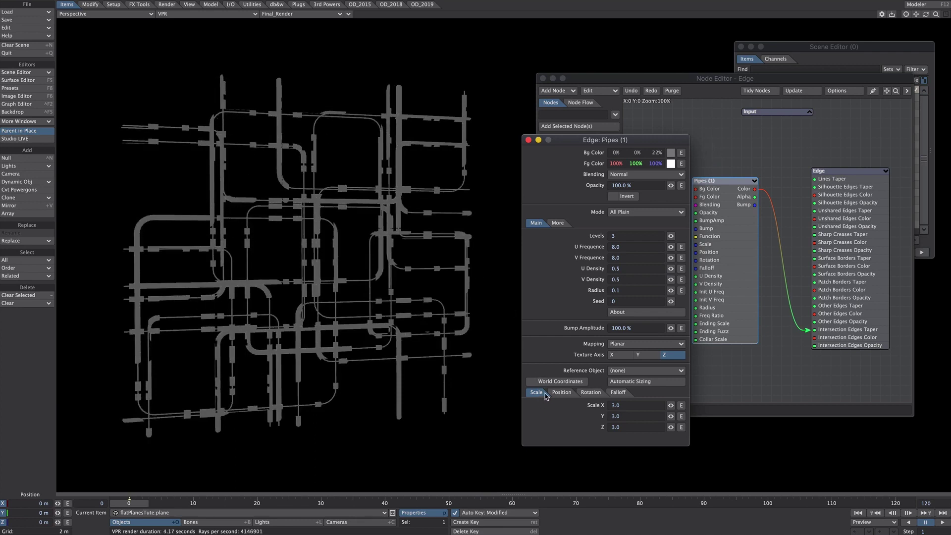
# Step: Shift the edge Pipes texture's Y position to -6 mm and set its scale to 2.0 on all axes
pyautogui.click(562, 392)
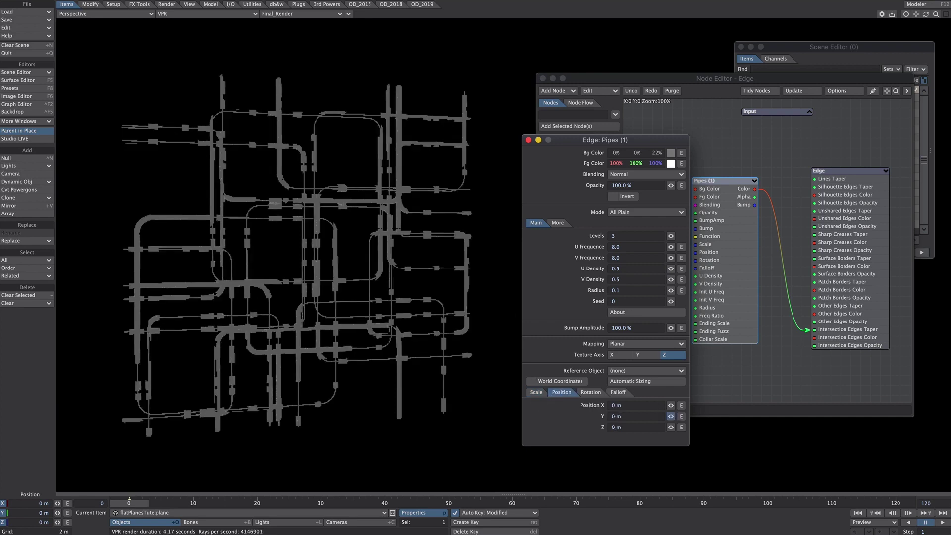
pyautogui.moveTo(670, 416); pyautogui.dragTo(659, 417)
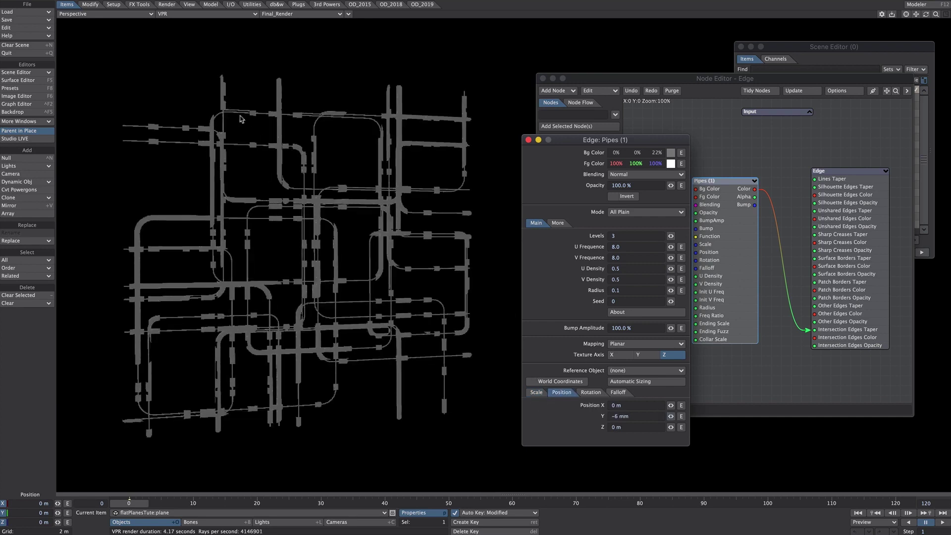
pyautogui.keyDown('ctrl'); pyautogui.keyDown('alt'); pyautogui.moveTo(483, 203); pyautogui.dragTo(408, 209); pyautogui.keyUp('alt'); pyautogui.keyUp('ctrl')
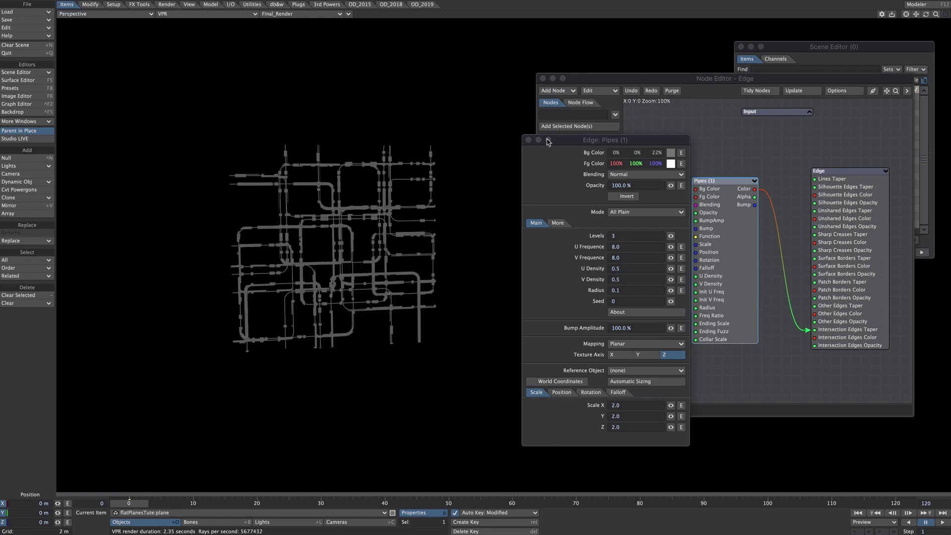
pyautogui.click(529, 140)
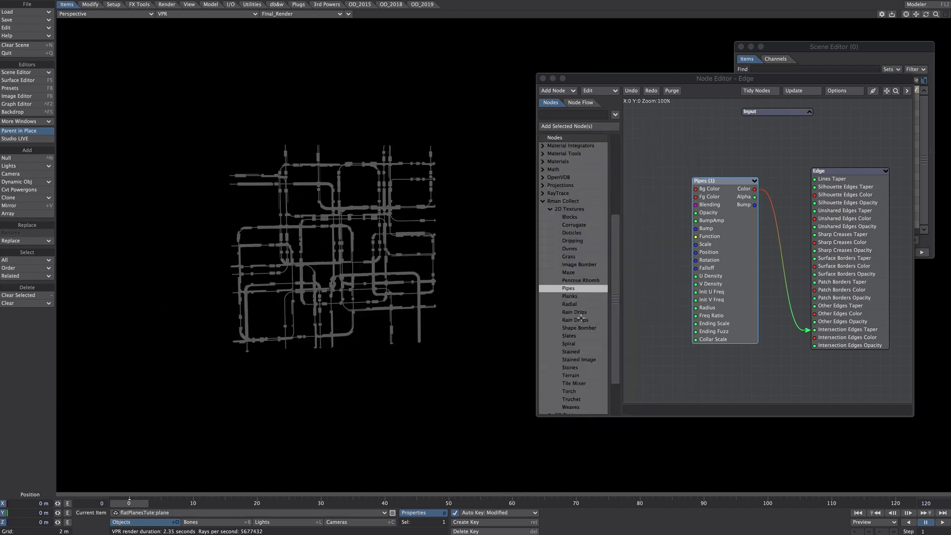
# Step: Copy the Pipes node and open the node graph of the flatPlanesTute Default surface
pyautogui.click(714, 206)
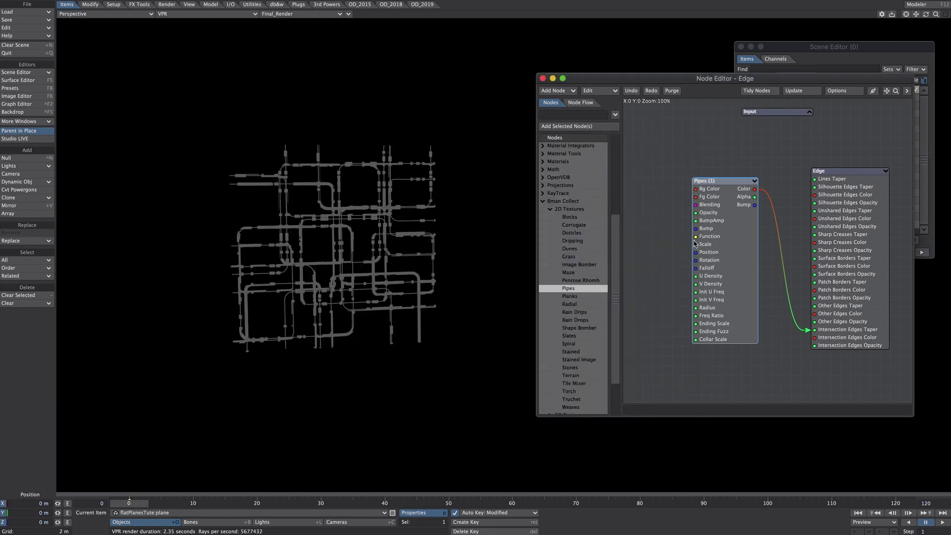
pyautogui.click(542, 79)
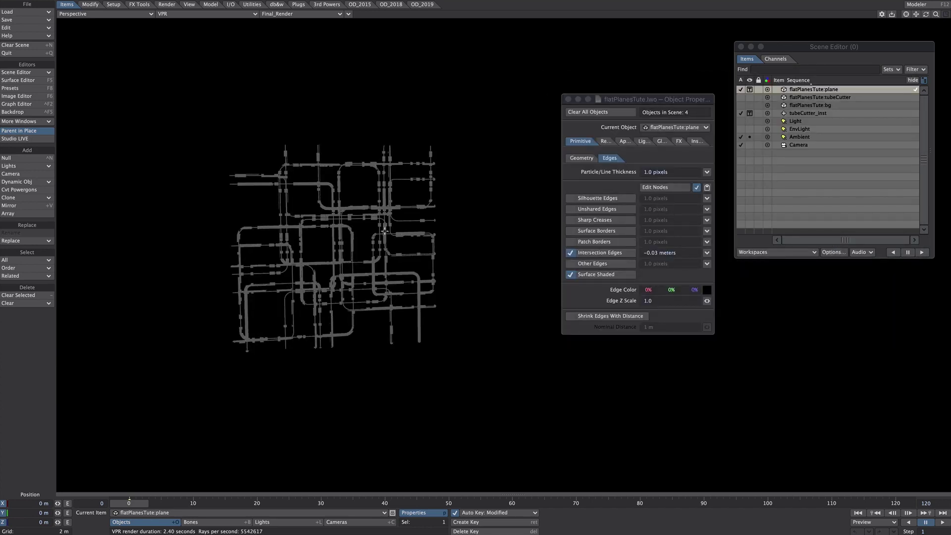
pyautogui.press('F5')
pyautogui.moveTo(445, 133); pyautogui.dragTo(766, 31)
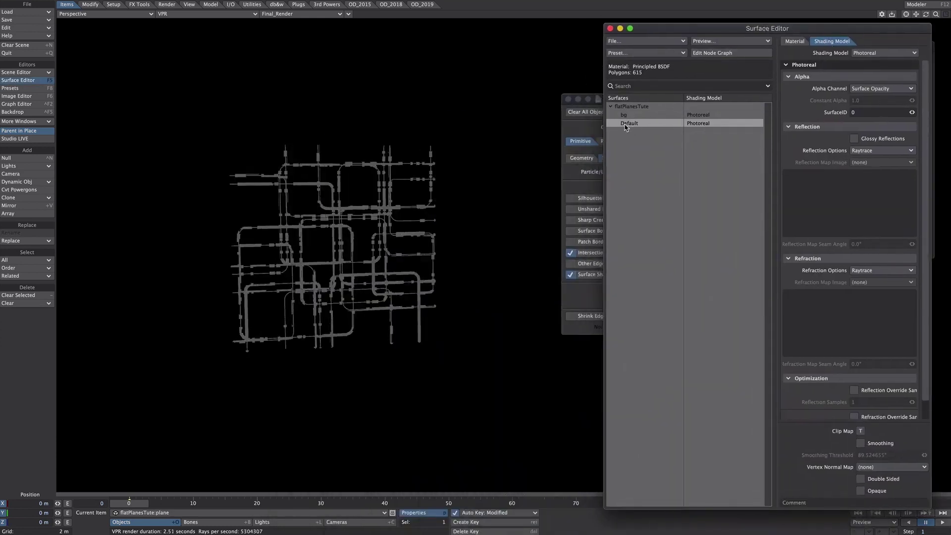
pyautogui.click(723, 53)
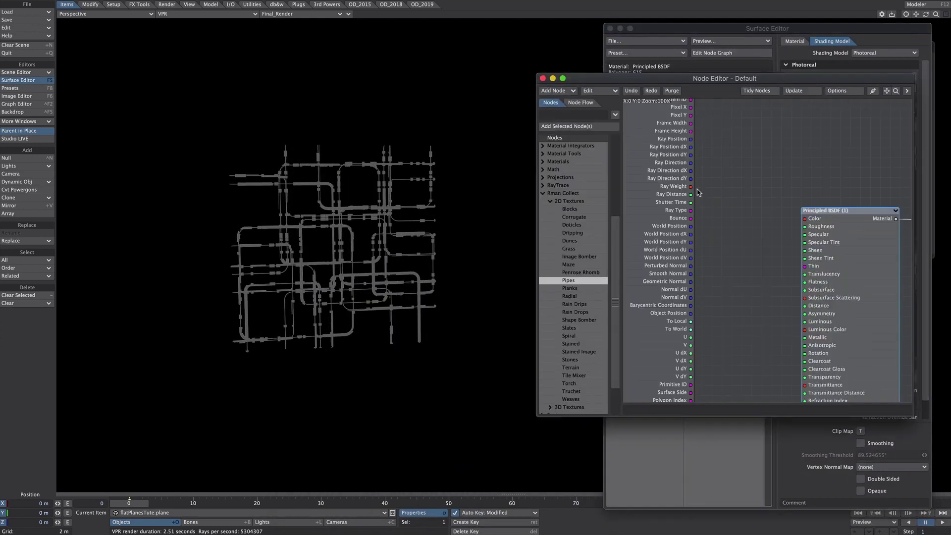
# Step: Paste the Pipes node into the Default surface graph and connect its Color output to the Principled BSDF Color input
pyautogui.moveTo(836, 243); pyautogui.dragTo(856, 244)
pyautogui.hotkey('ctrl', 'v')
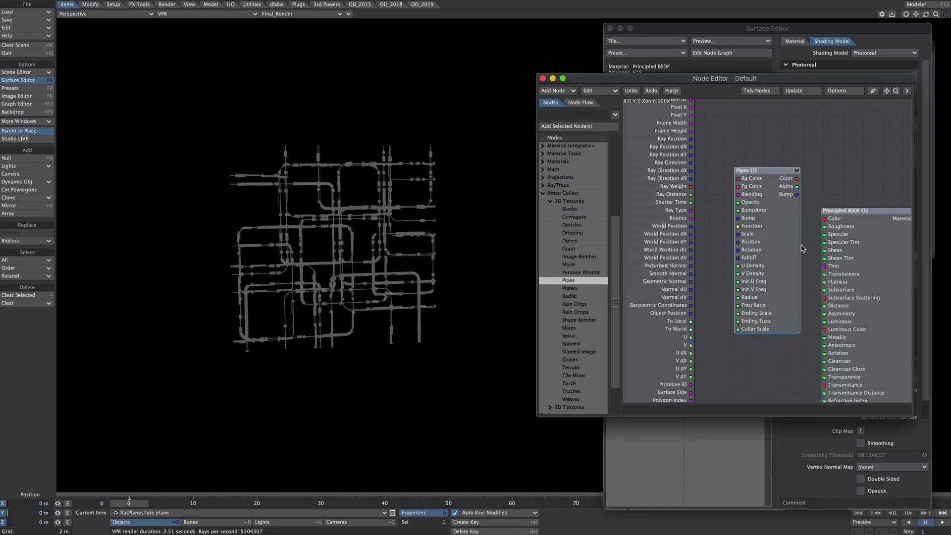
pyautogui.moveTo(766, 200); pyautogui.dragTo(825, 219)
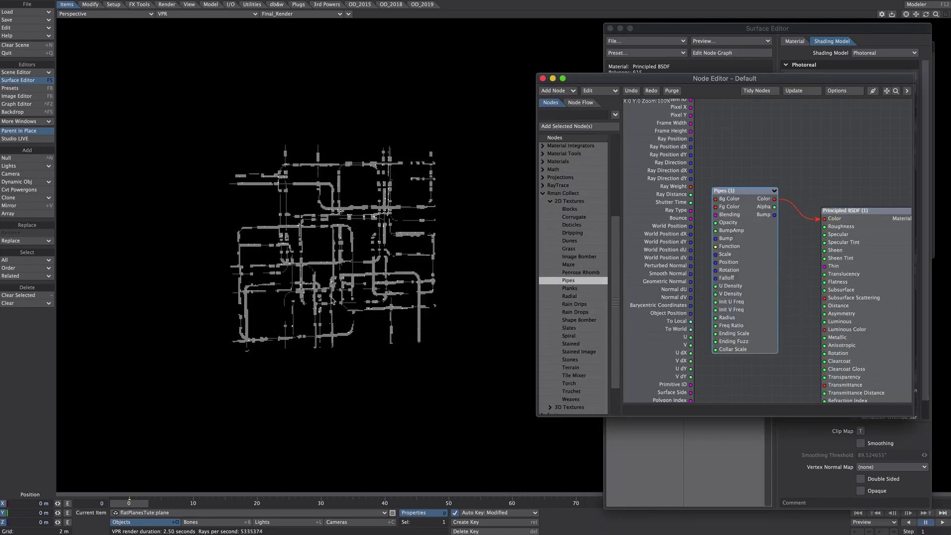
# Step: Set the background color of the Default surface's Pipes node to magenta
pyautogui.click(347, 213)
pyautogui.keyDown('ctrl'); pyautogui.keyDown('alt'); pyautogui.moveTo(348, 213); pyautogui.dragTo(396, 213); pyautogui.keyUp('alt'); pyautogui.keyUp('ctrl')
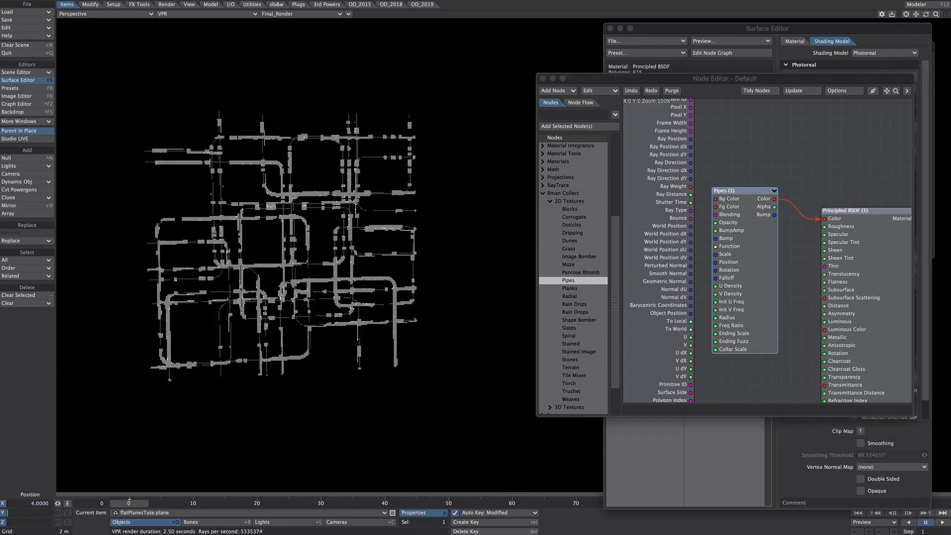
pyautogui.click(744, 220)
pyautogui.doubleClick(743, 222)
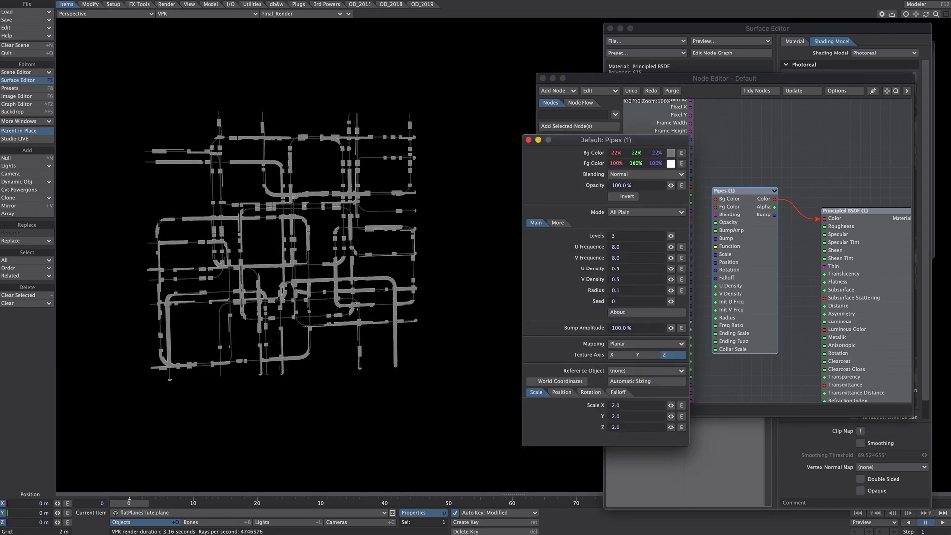
pyautogui.click(671, 153)
pyautogui.click(673, 322)
pyautogui.click(570, 367)
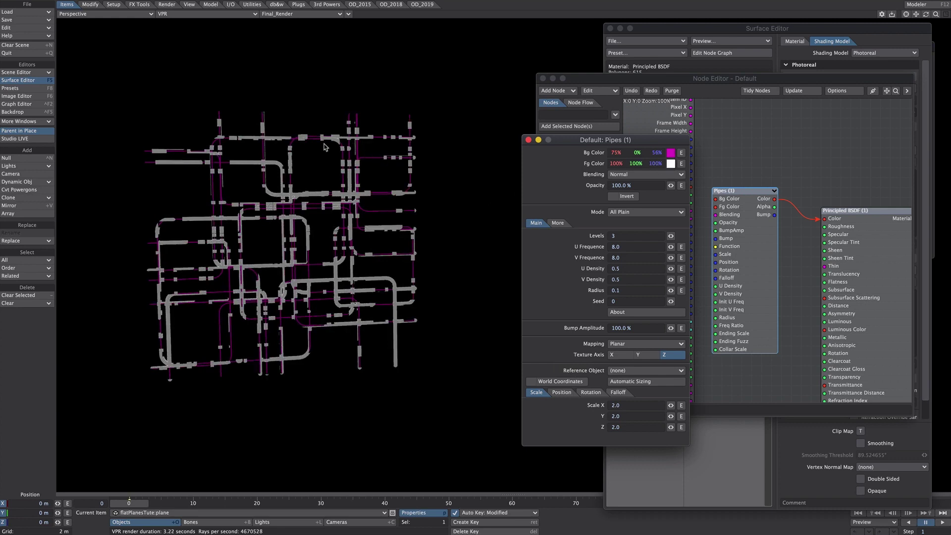
# Step: Set the scale of the Default surface's Pipes texture to 1.5
pyautogui.click(616, 405)
pyautogui.write('1')
pyautogui.write('1')
pyautogui.write('1.5')
pyautogui.press('Return')
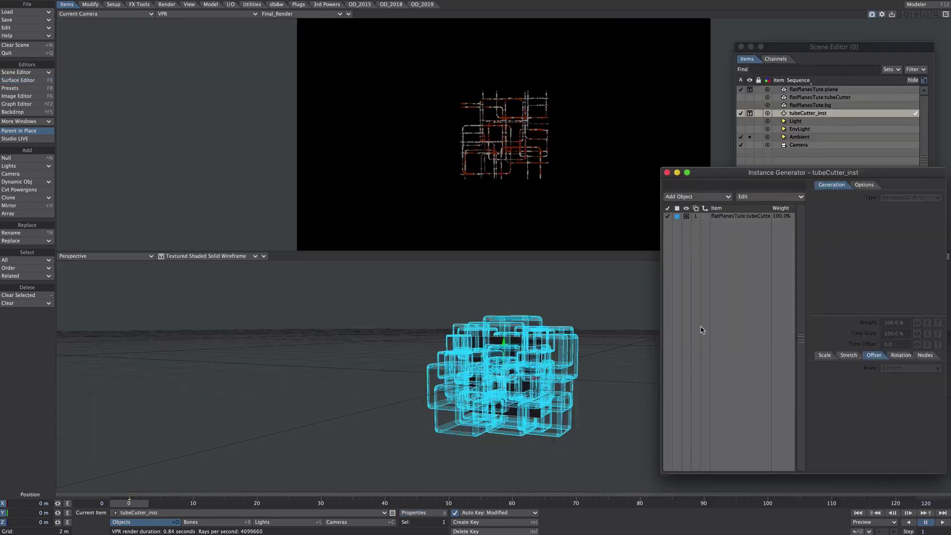
# Step: Display the tubeCutter instances as points and set the array to 8 Y instances with X, Y and Z spacing of 391, 232 and 981 mm
pyautogui.click(687, 218)
pyautogui.click(687, 218)
pyautogui.click(684, 202)
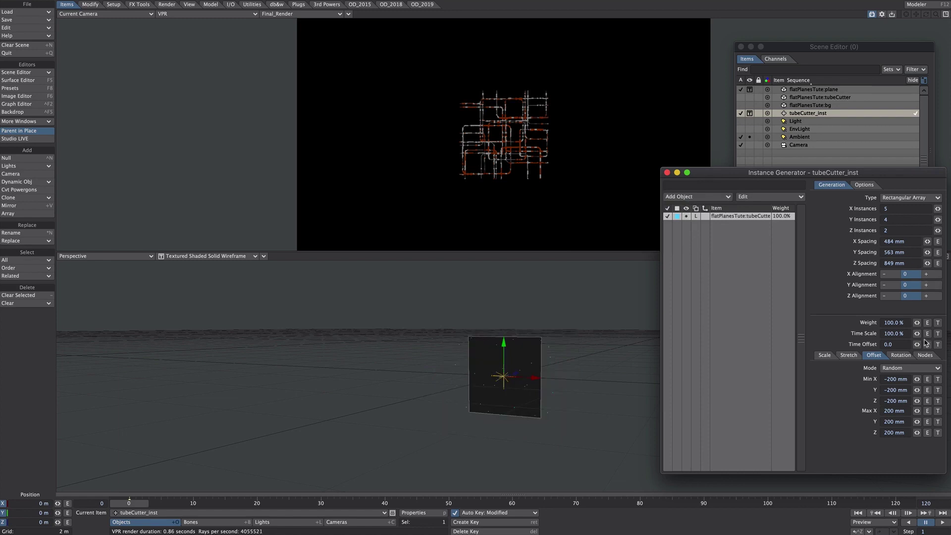
pyautogui.moveTo(927, 241)
pyautogui.mouseDown()
pyautogui.moveTo(901, 241)
pyautogui.moveTo(925, 263)
pyautogui.mouseUp()
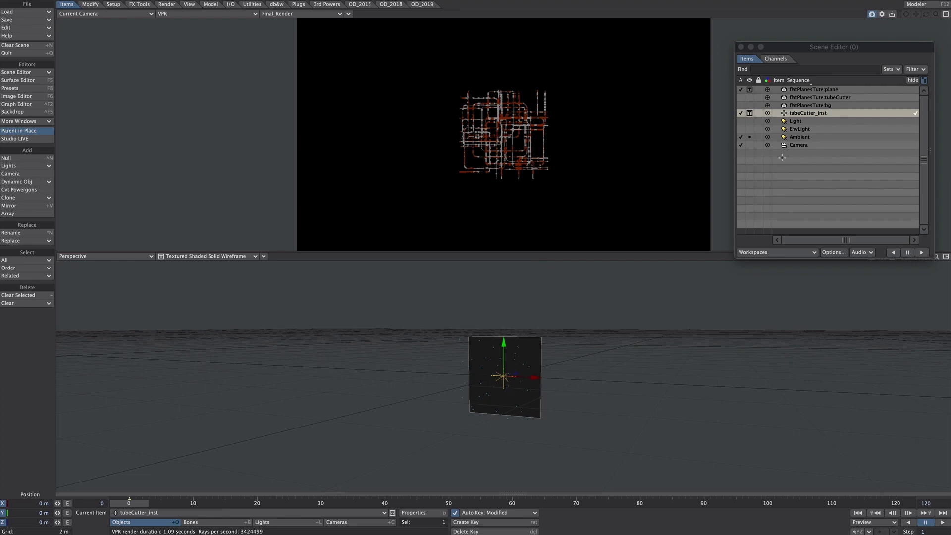
# Step: Clone flatPlanesTute:plane, move the copy along X to sit beside the original, and stretch it to a shorter height
pyautogui.click(820, 90)
pyautogui.hotkey('ctrl', 'c')
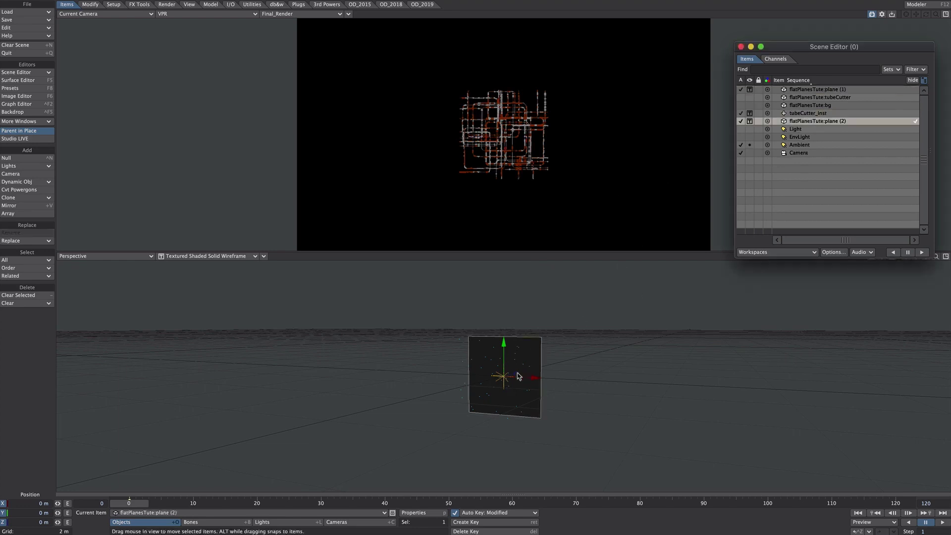
pyautogui.moveTo(535, 377)
pyautogui.mouseDown()
pyautogui.moveTo(612, 380)
pyautogui.moveTo(597, 379)
pyautogui.mouseUp()
pyautogui.press('h')
pyautogui.moveTo(563, 342); pyautogui.dragTo(563, 367)
# Step: Enlarge the rectangular array of tubeCutter_inst so its instances also cut through the shorter cloned plane
pyautogui.click(816, 114)
pyautogui.press('p')
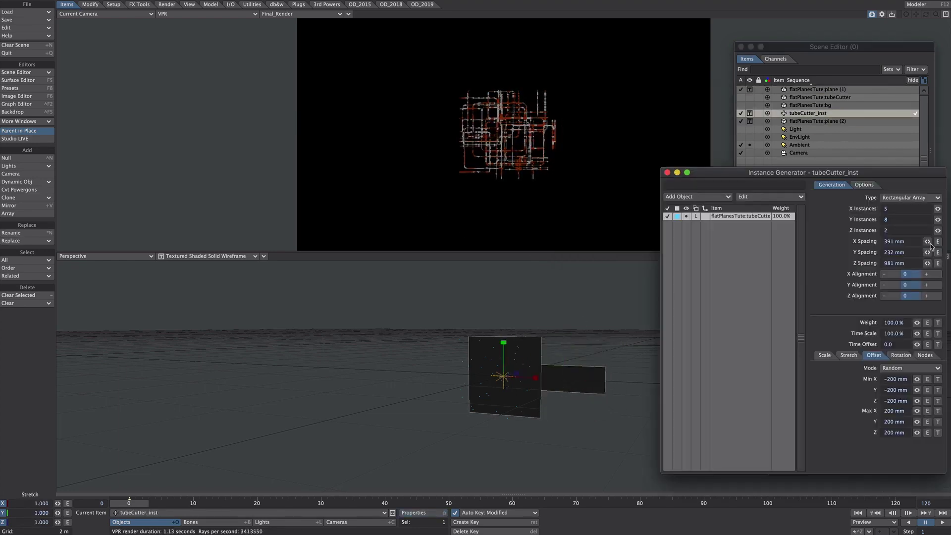
pyautogui.click(667, 173)
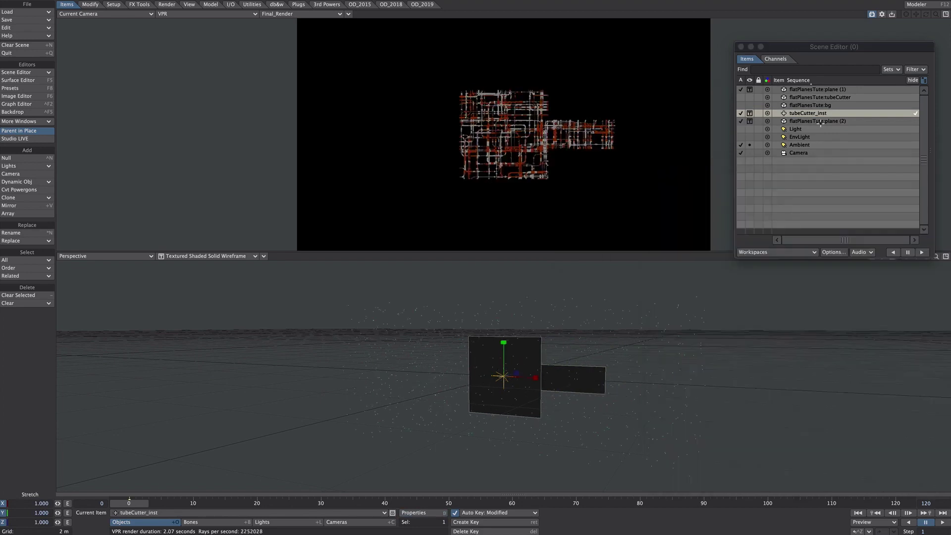
# Step: Clone flatPlanesTute:plane (2), narrow the copy along X, and place it on the opposite side of the original plane
pyautogui.click(817, 121)
pyautogui.hotkey('ctrl', 'c')
pyautogui.moveTo(595, 380); pyautogui.dragTo(481, 377)
pyautogui.moveTo(451, 343)
pyautogui.mouseDown()
pyautogui.moveTo(451, 297)
pyautogui.moveTo(451, 313)
pyautogui.mouseUp()
pyautogui.press('h')
pyautogui.moveTo(483, 346); pyautogui.dragTo(449, 346)
pyautogui.press('t')
pyautogui.moveTo(451, 311); pyautogui.dragTo(452, 339)
pyautogui.moveTo(482, 372); pyautogui.dragTo(432, 375)
pyautogui.press('y')
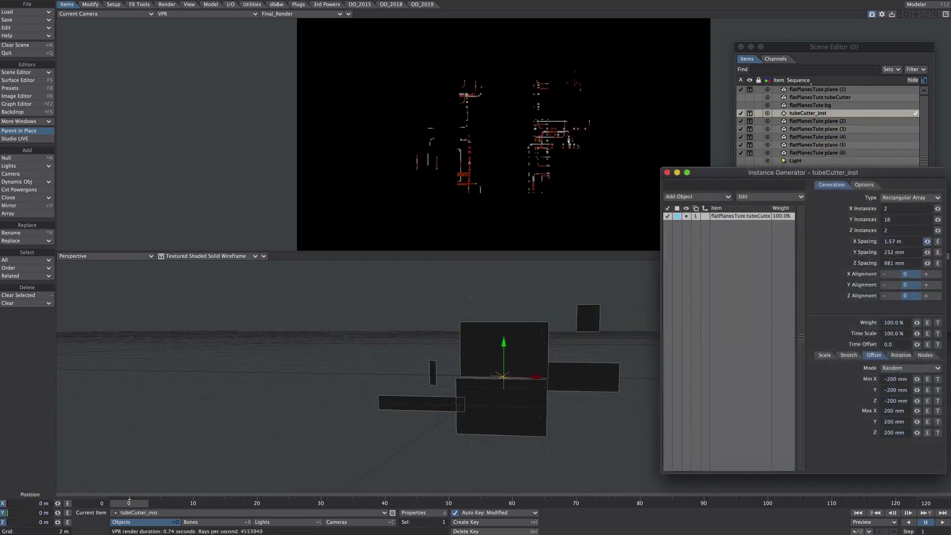
# Step: Set the tubeCutter_inst array to 4 X instances and 13 Y instances with an X spacing of 1.44 m
pyautogui.moveTo(927, 241); pyautogui.dragTo(922, 241)
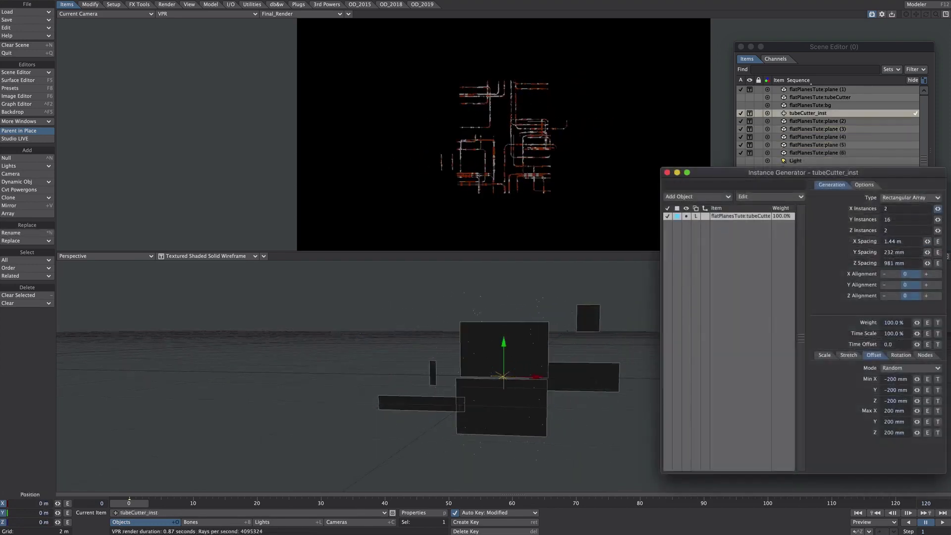
pyautogui.moveTo(937, 209); pyautogui.dragTo(923, 219)
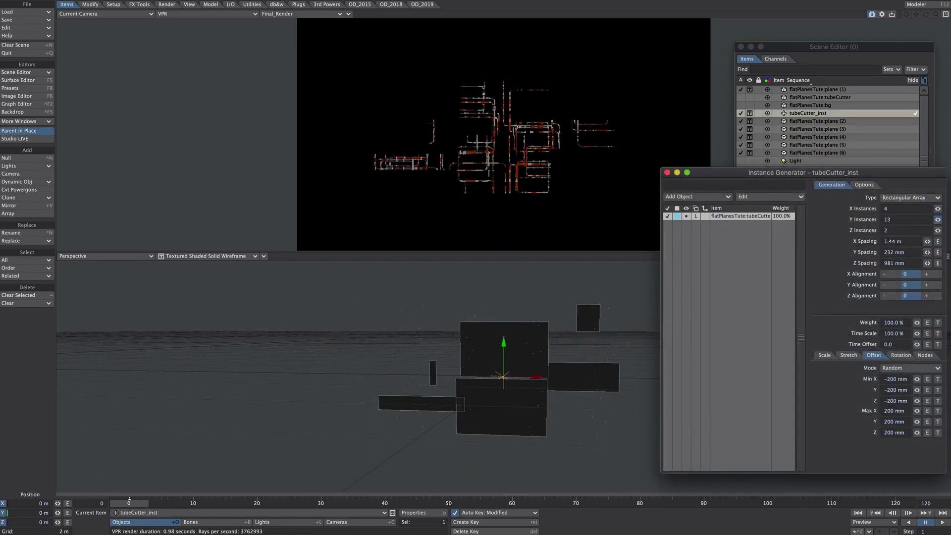
pyautogui.click(666, 172)
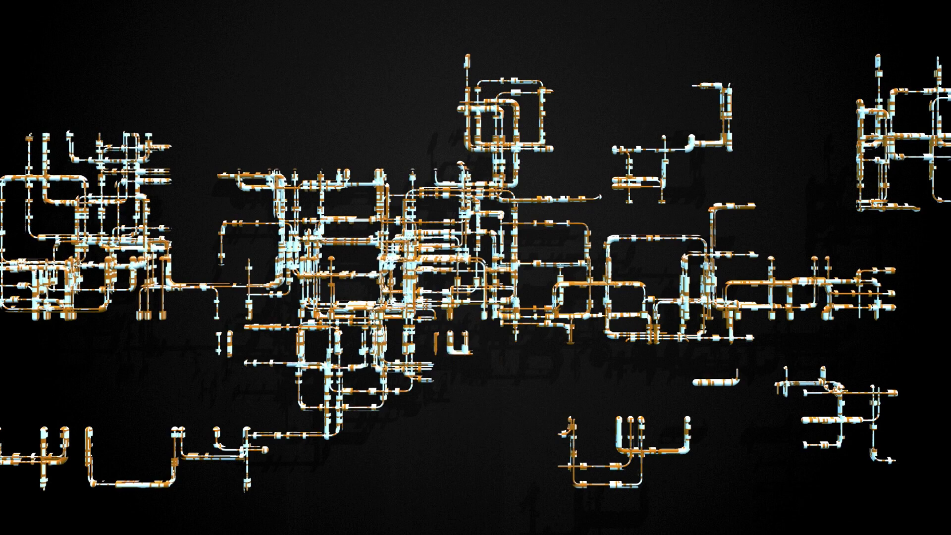